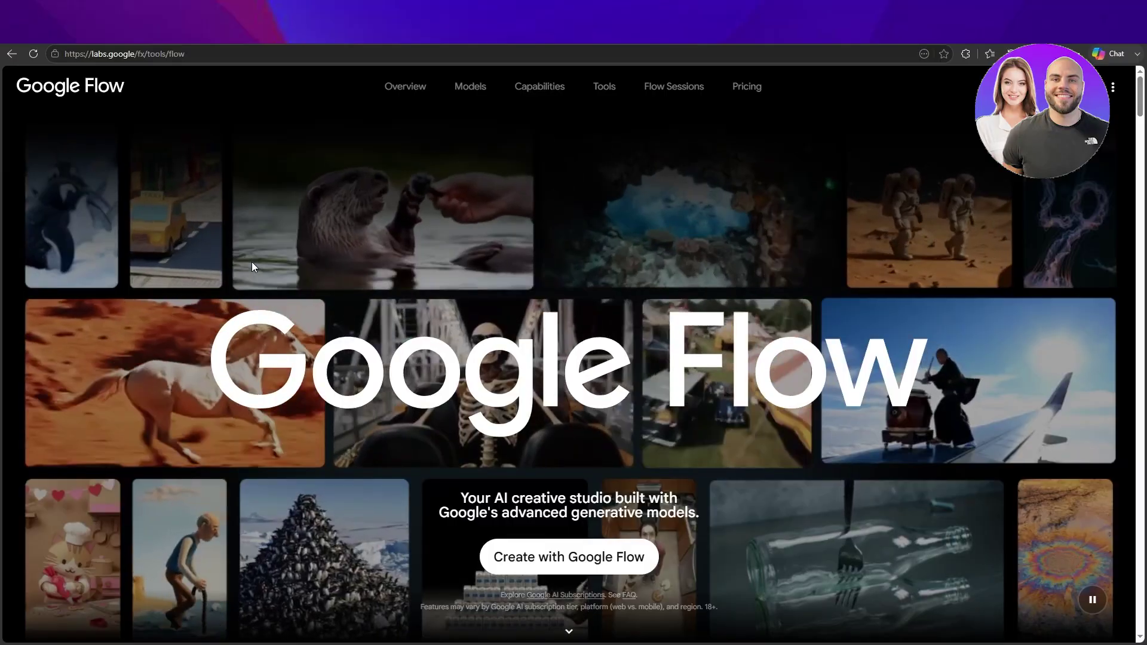
scroll(252, 267, "down", 2)
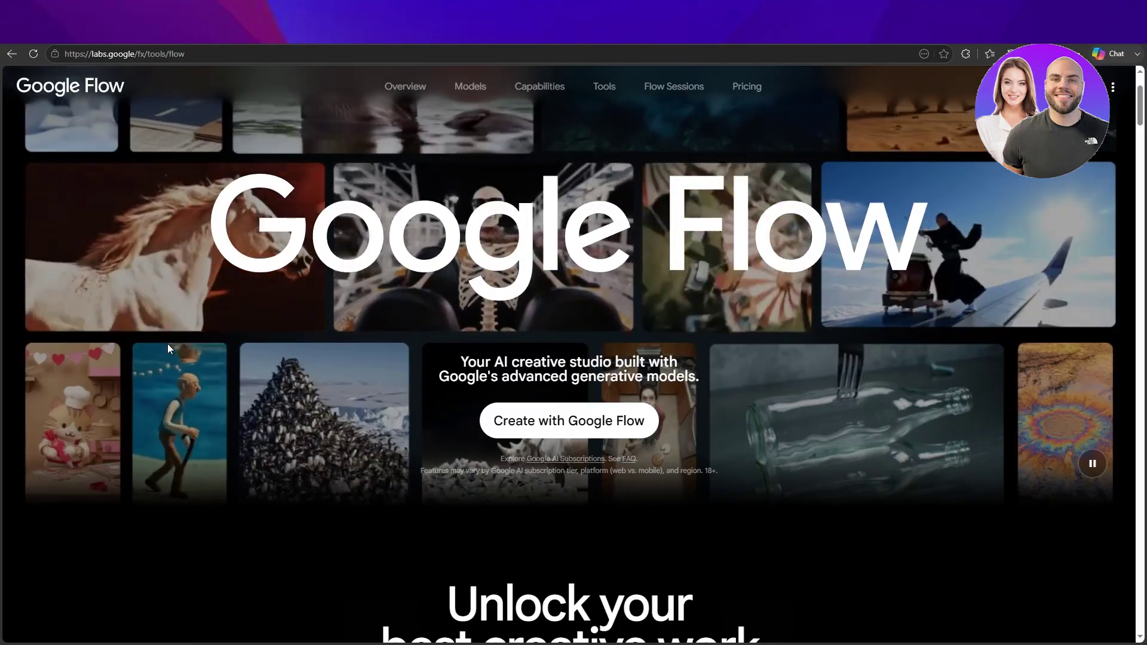
scroll(168, 349, "down", 2)
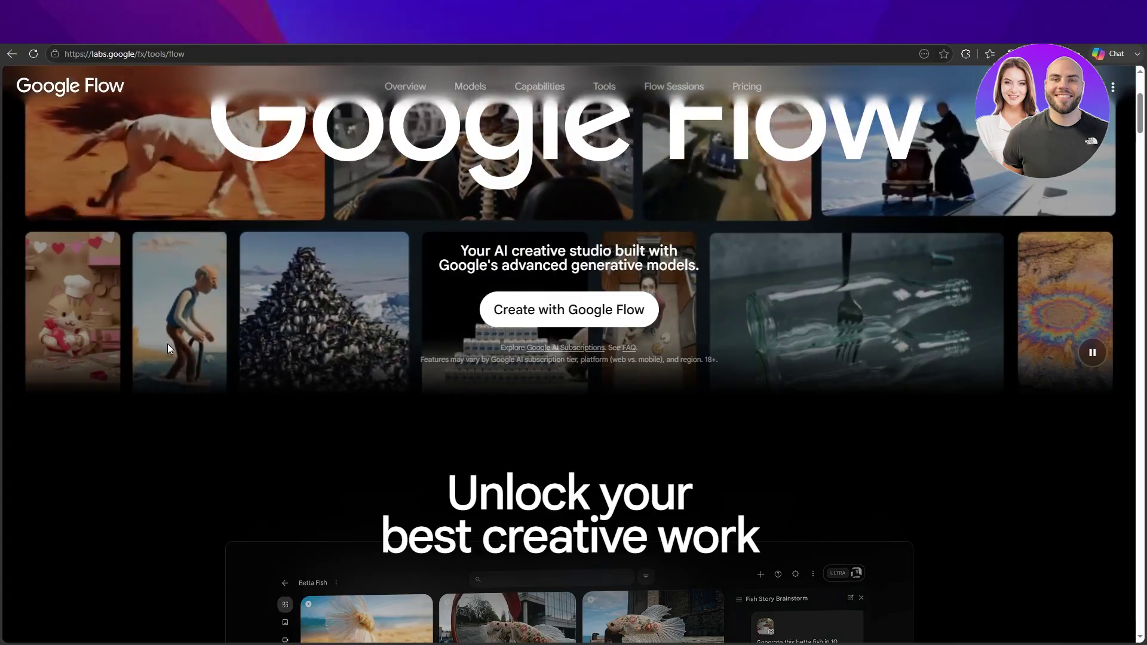
scroll(168, 349, "up", 2)
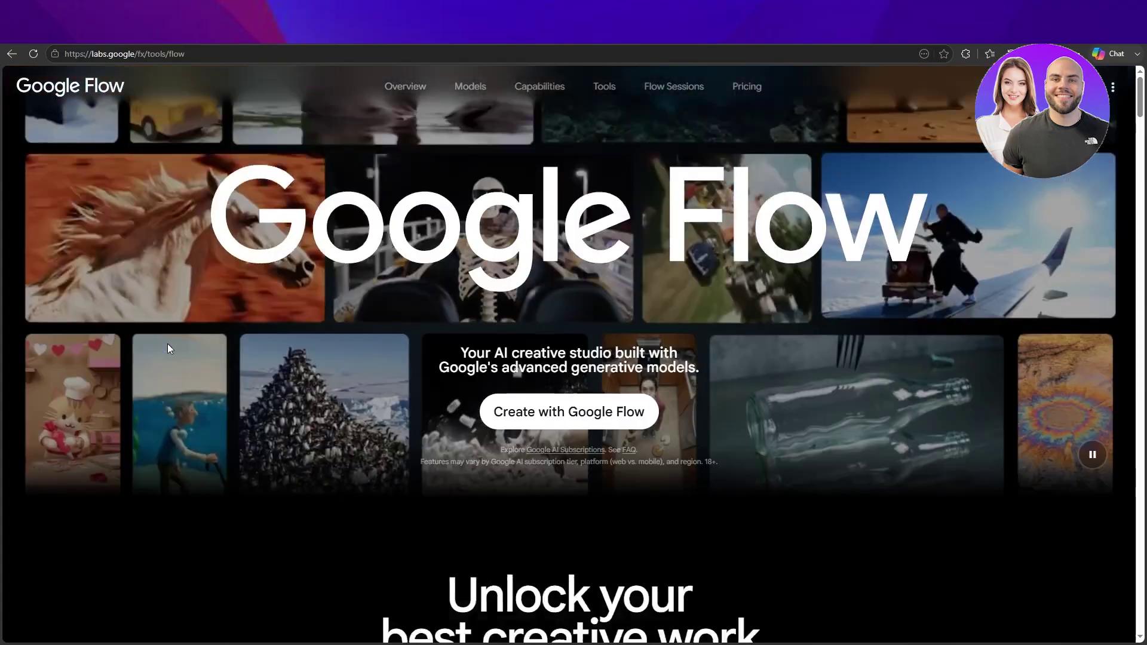
scroll(168, 349, "up", 2)
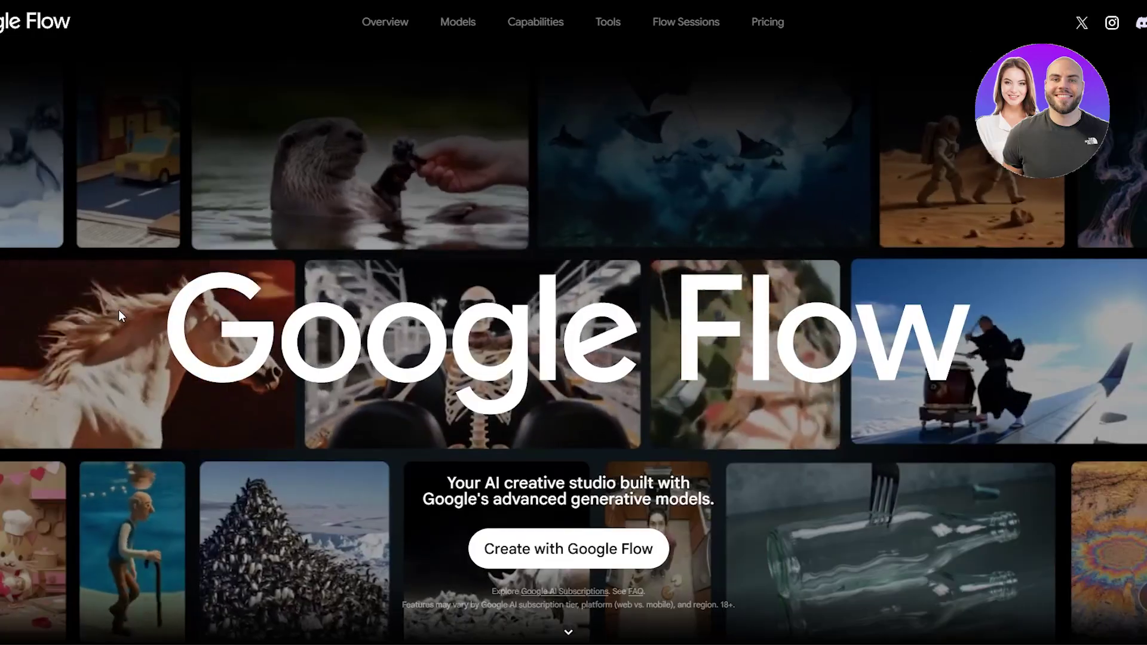
scroll(118, 313, "down", 10)
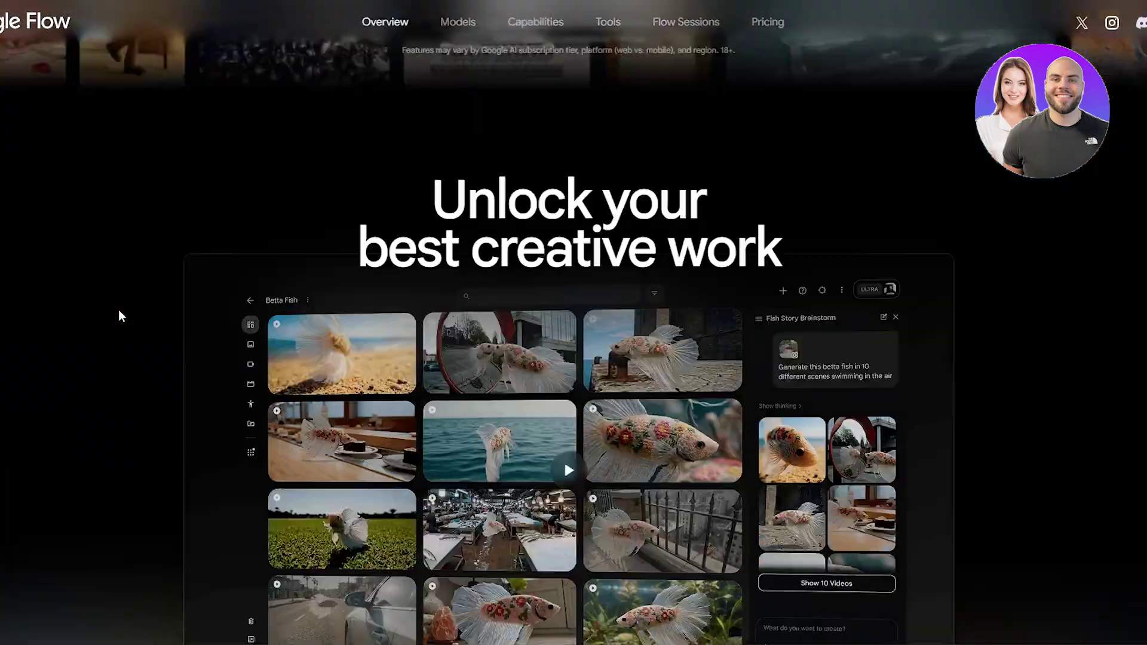
scroll(119, 310, "up", 10)
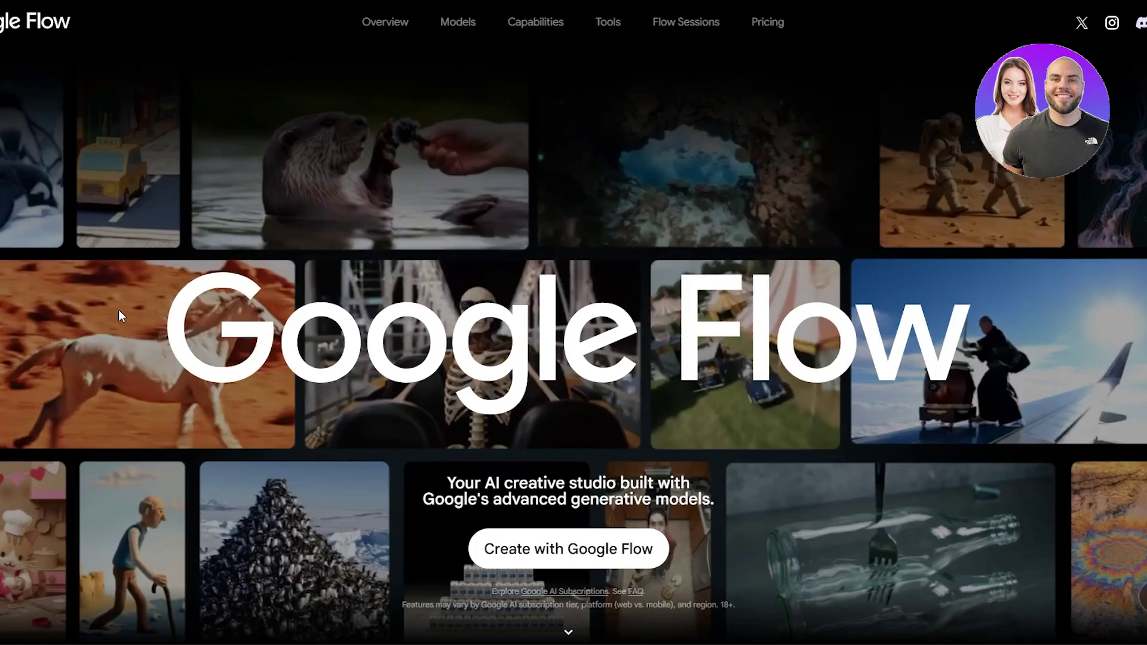
scroll(118, 311, "down", 6)
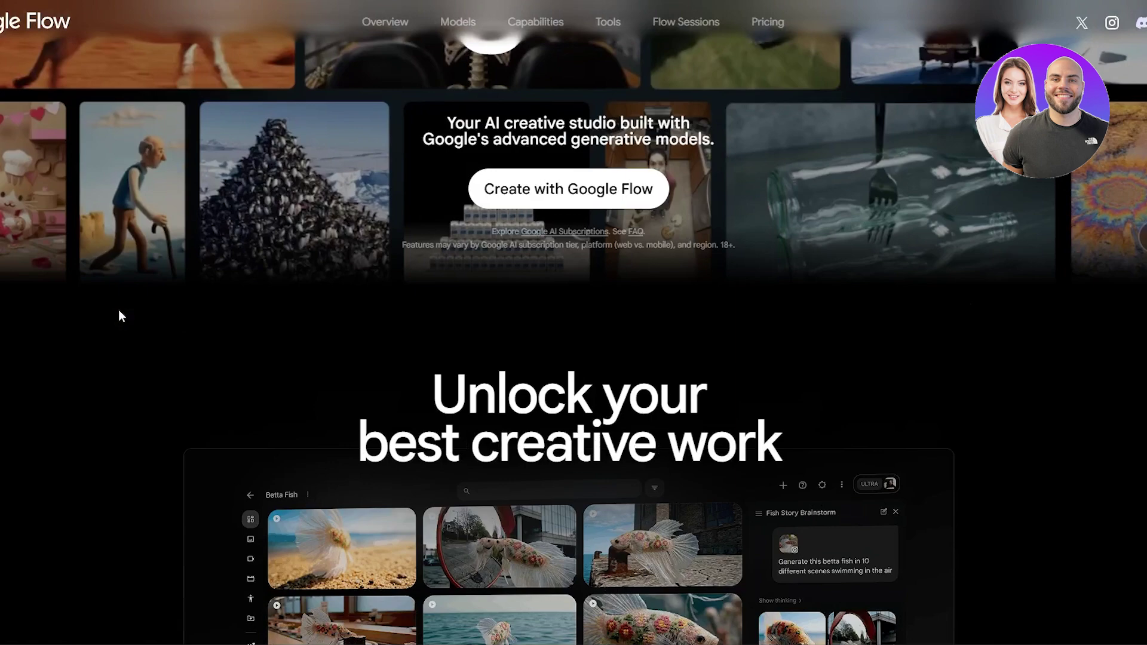
scroll(119, 310, "up", 6)
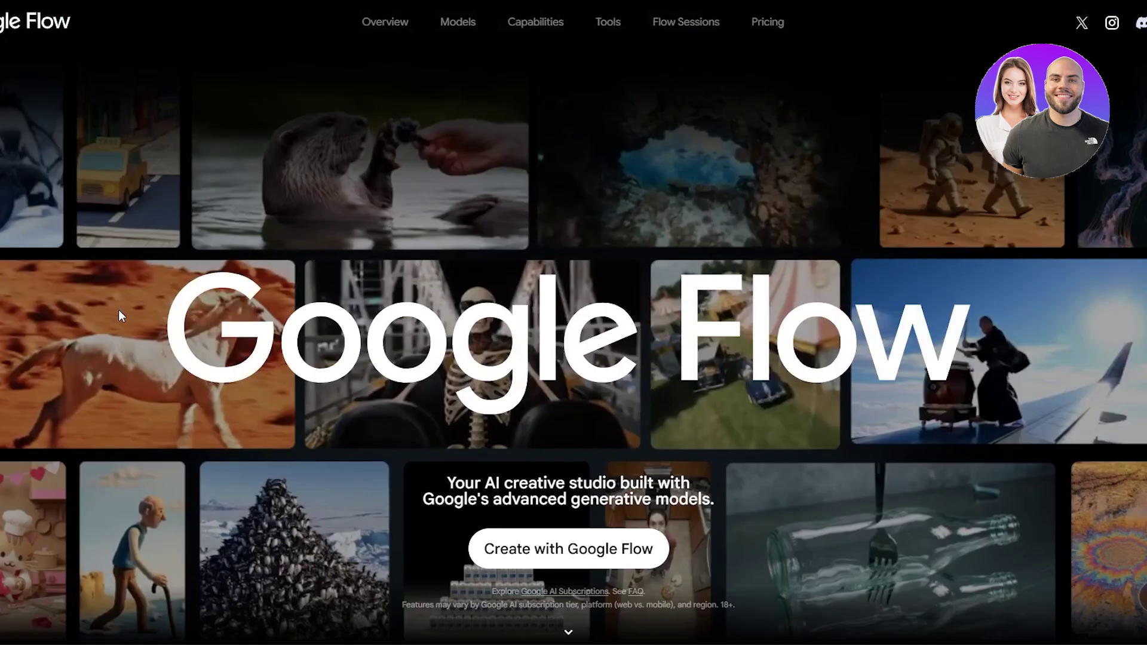
scroll(119, 311, "down", 3)
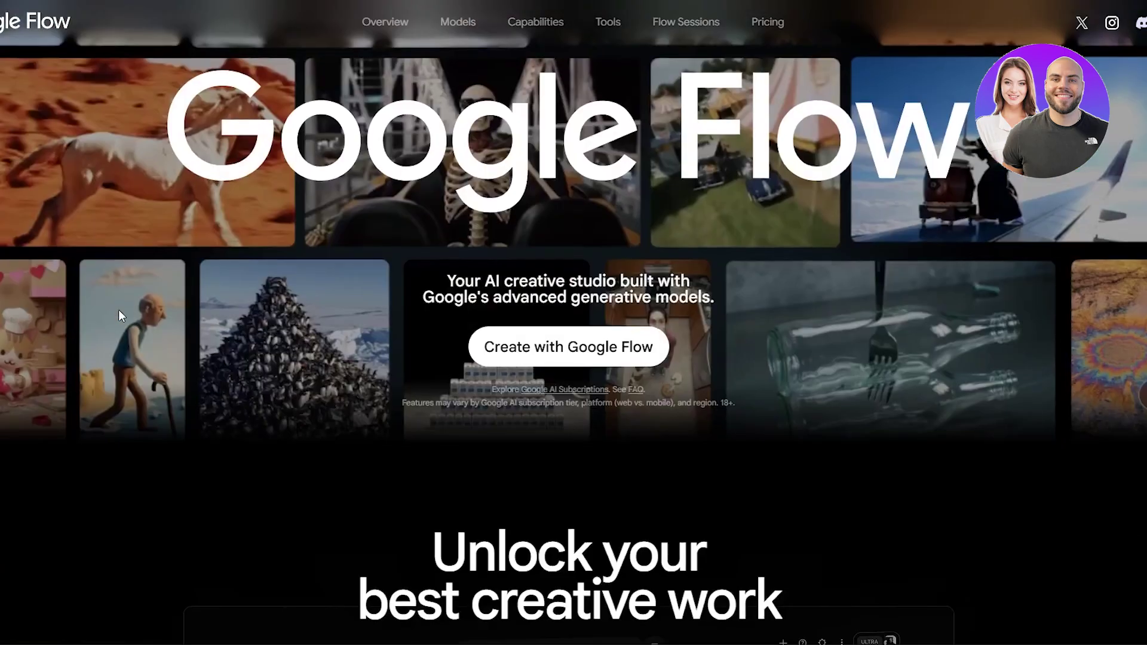
scroll(120, 311, "up", 3)
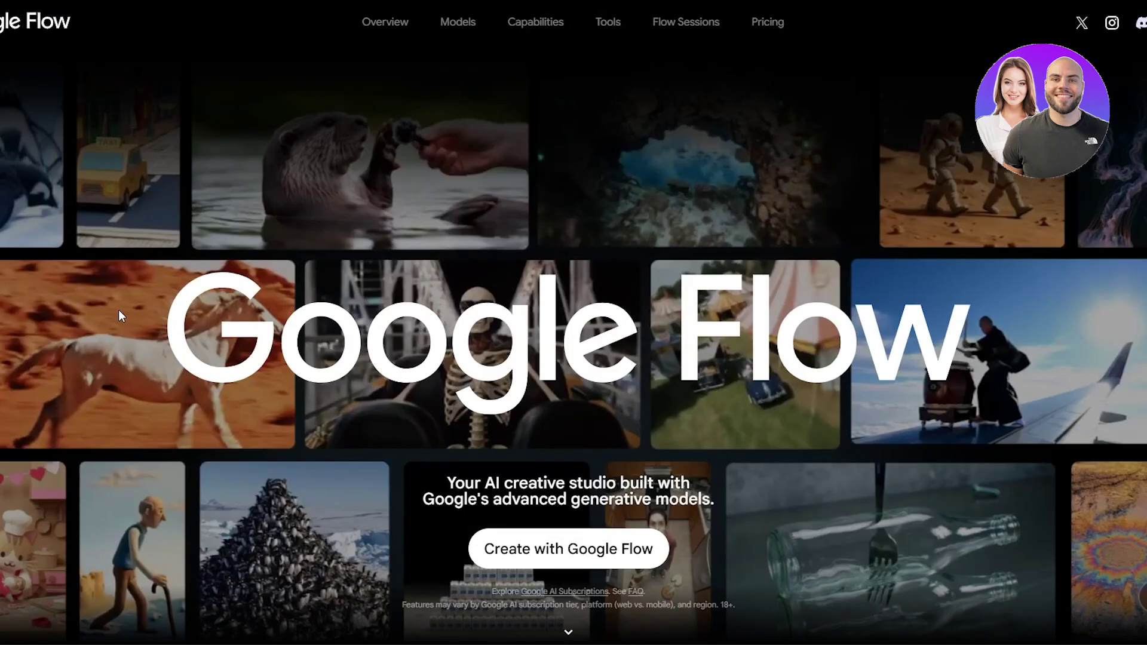
scroll(119, 315, "down", 4)
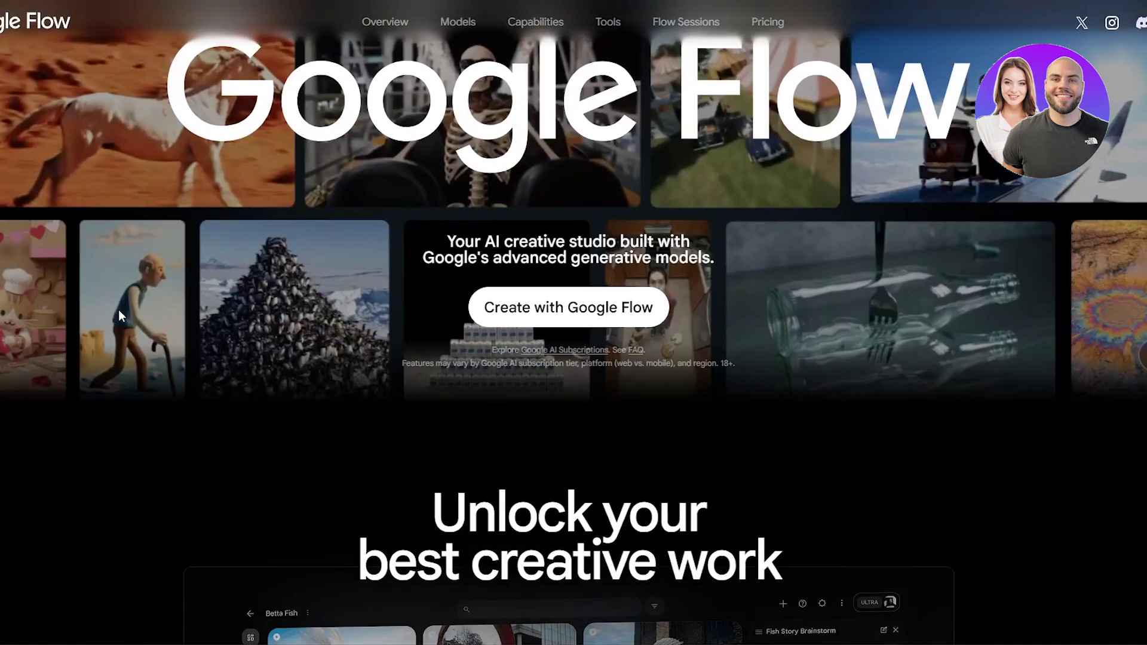
scroll(120, 314, "down", 3)
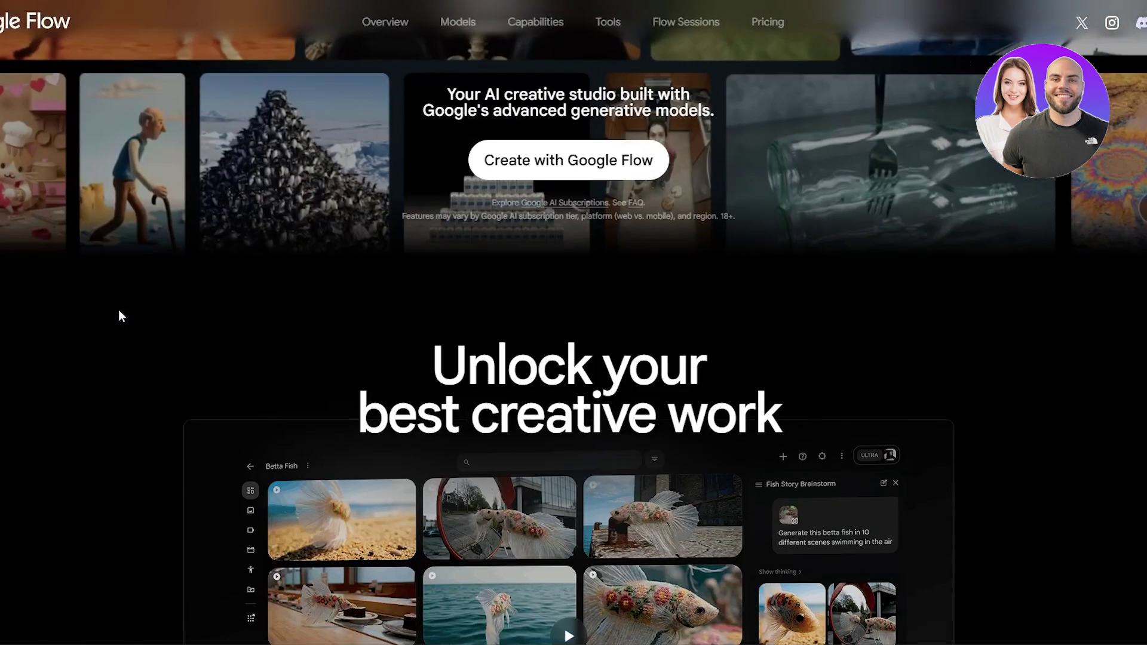
scroll(119, 310, "down", 3)
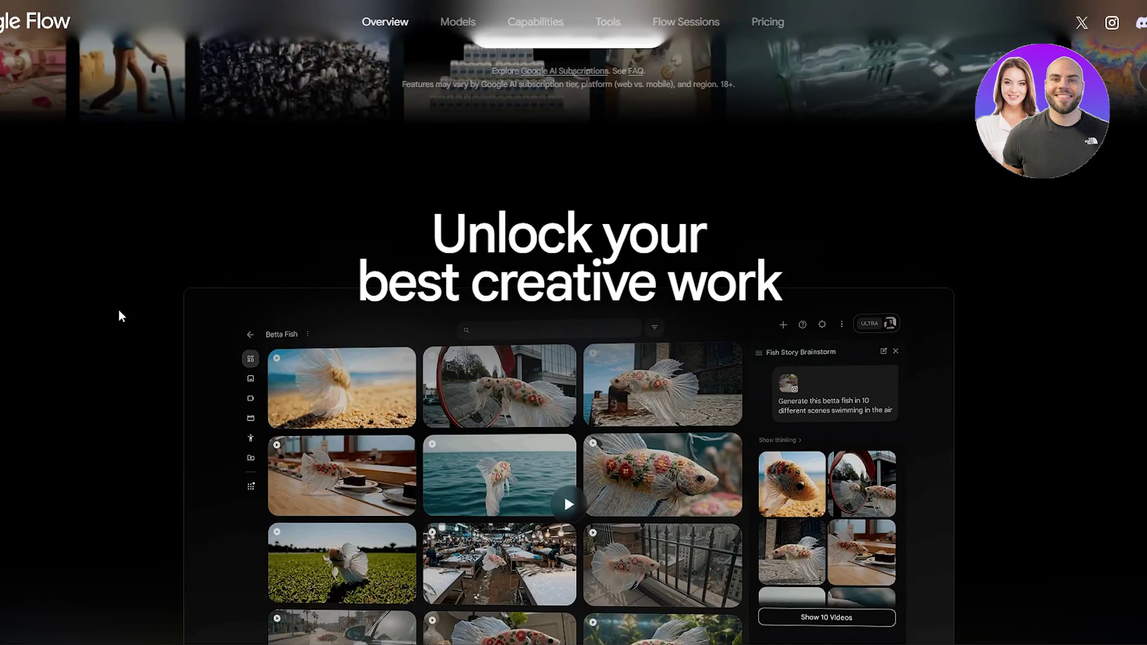
scroll(119, 311, "up", 8)
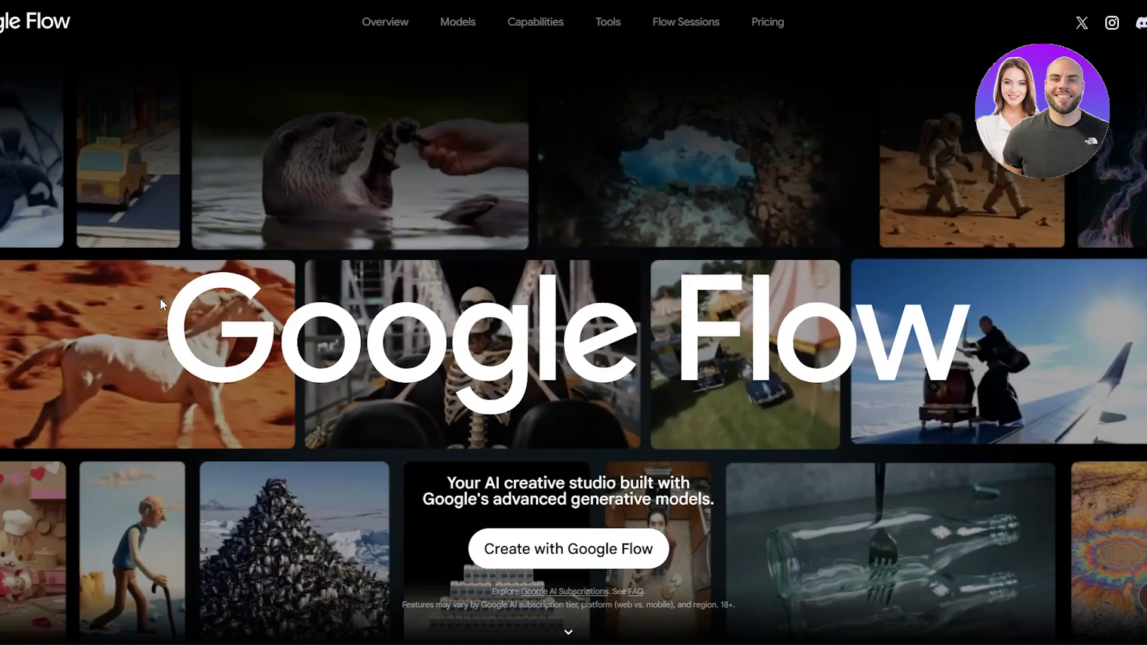
scroll(160, 299, "down", 1)
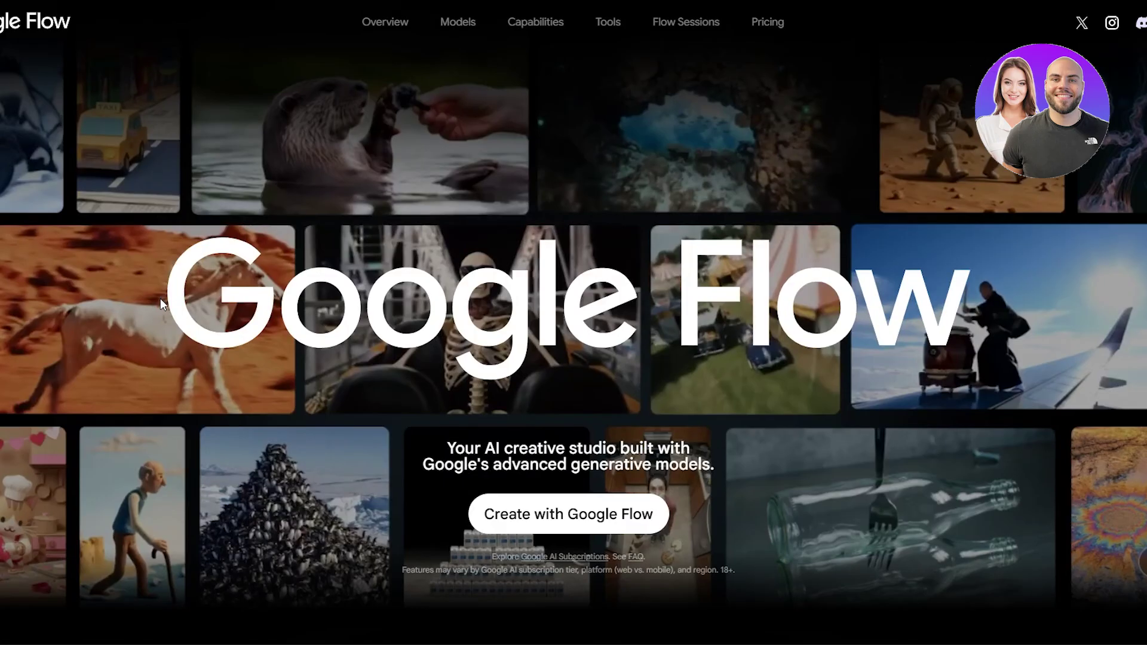
scroll(160, 299, "down", 3)
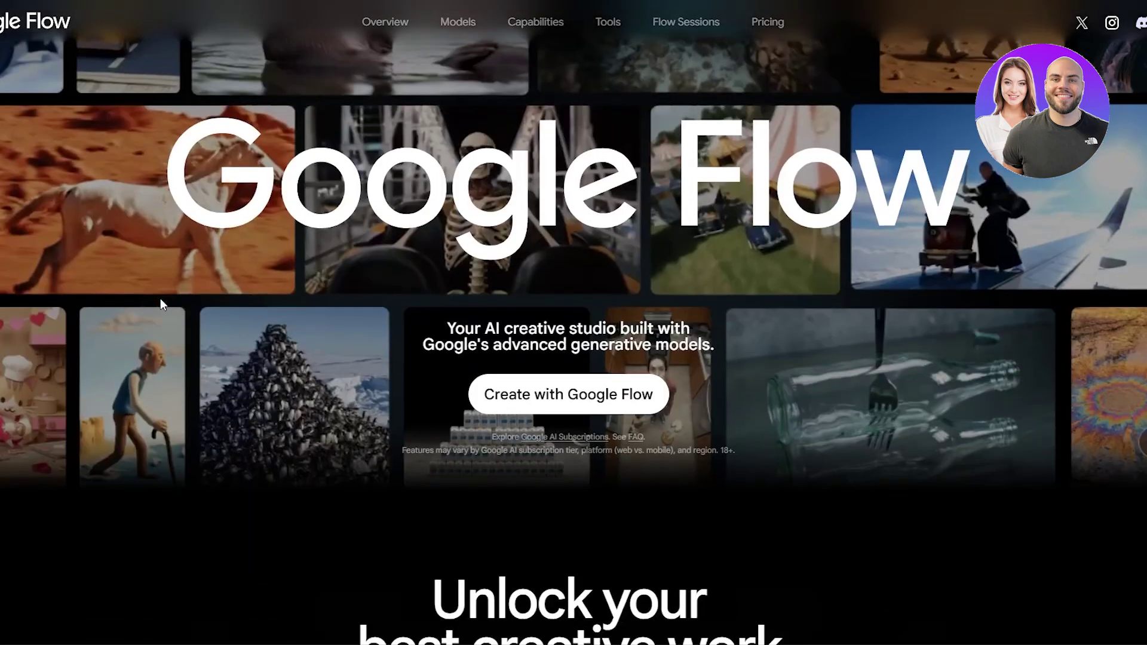
scroll(160, 302, "up", 3)
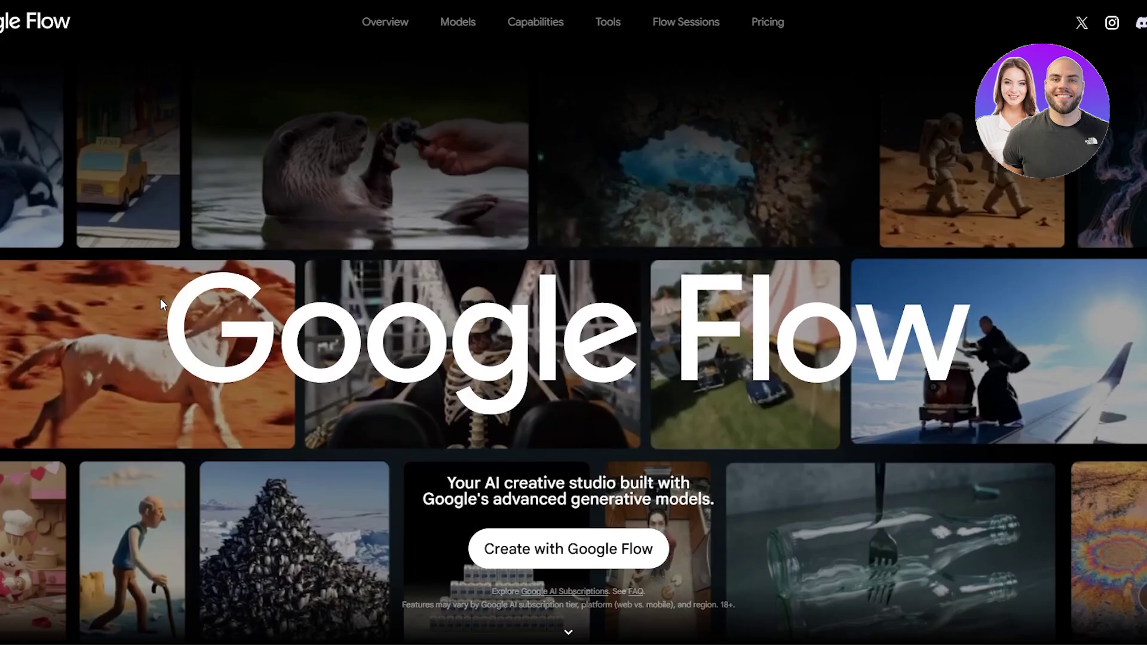
scroll(160, 299, "down", 3)
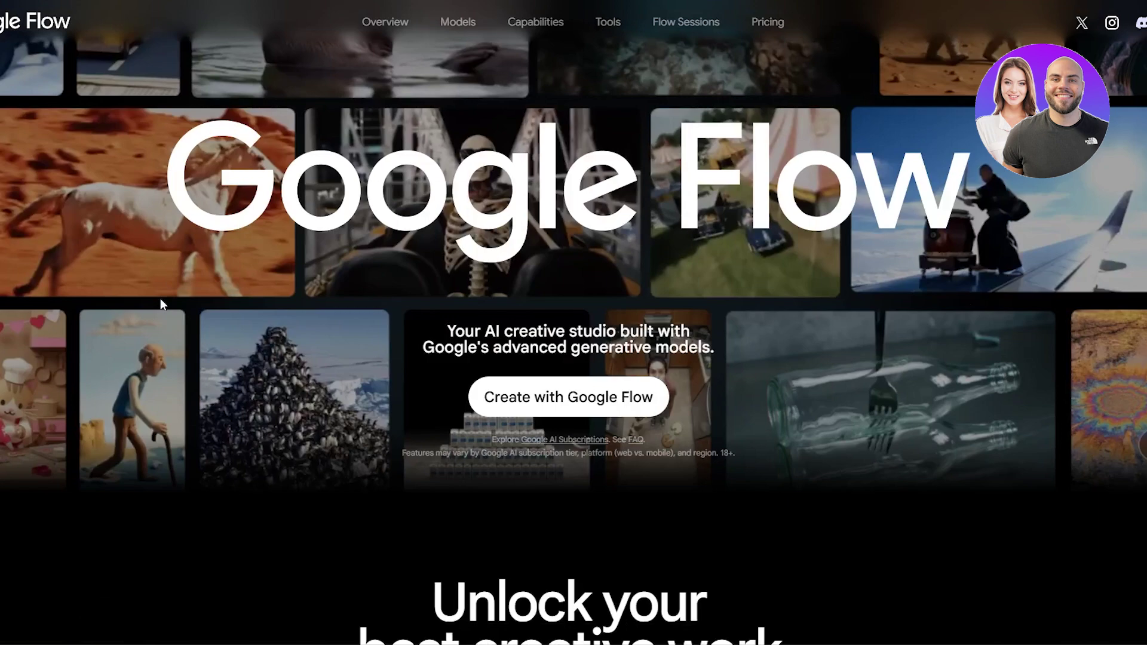
scroll(160, 304, "down", 4)
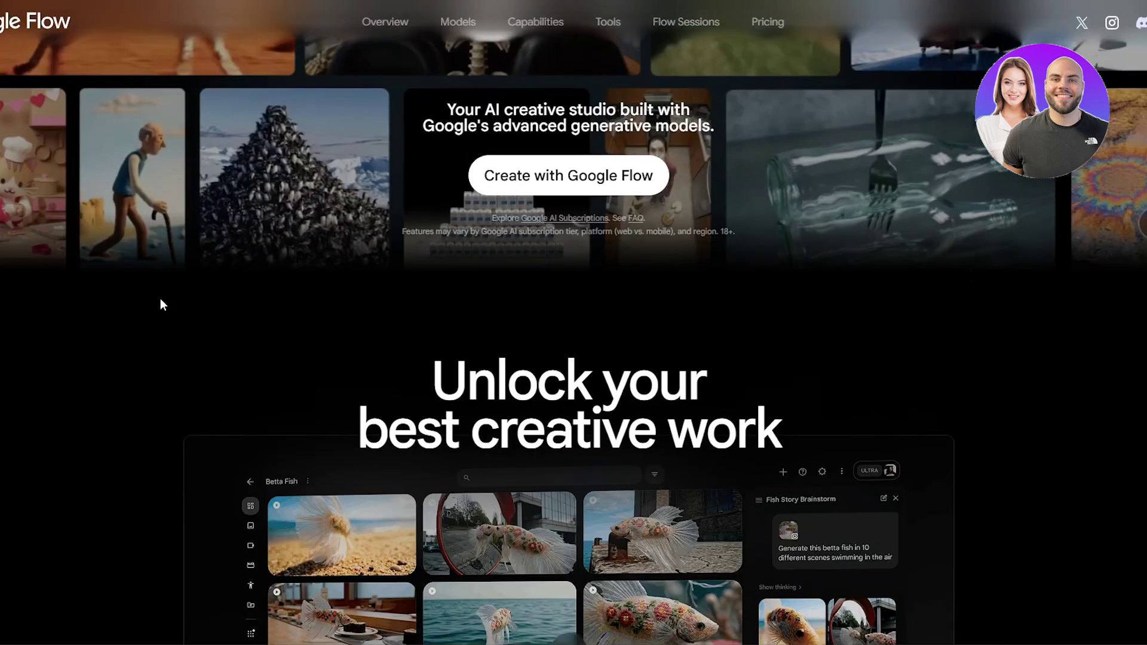
scroll(160, 300, "up", 6)
scroll(160, 298, "down", 1)
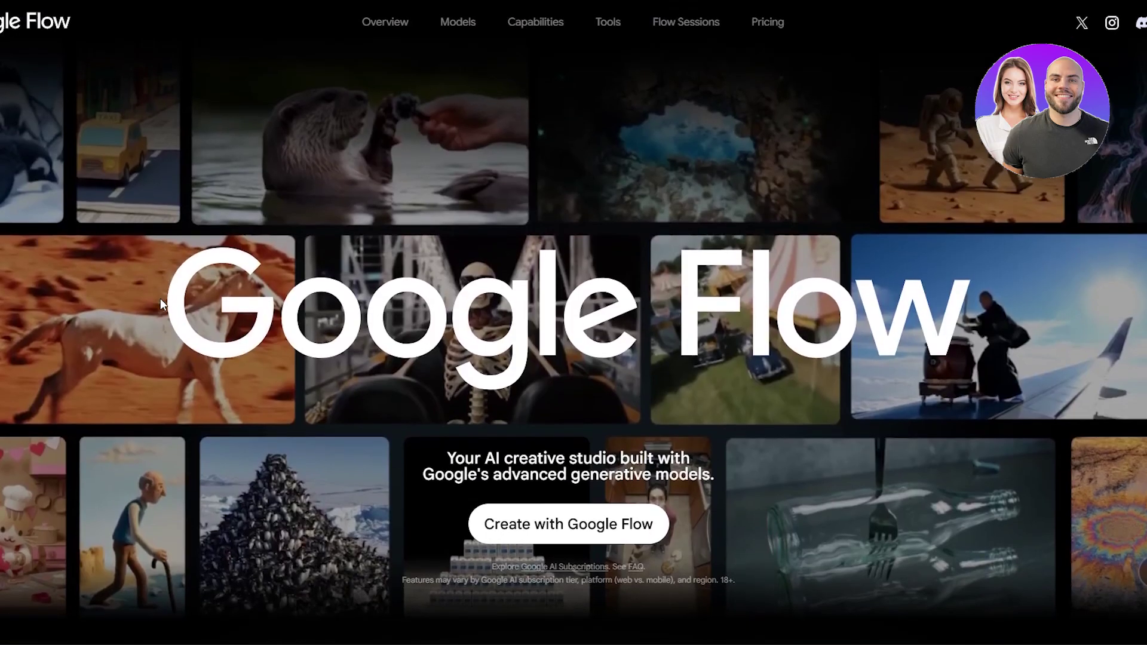
scroll(160, 299, "down", 2)
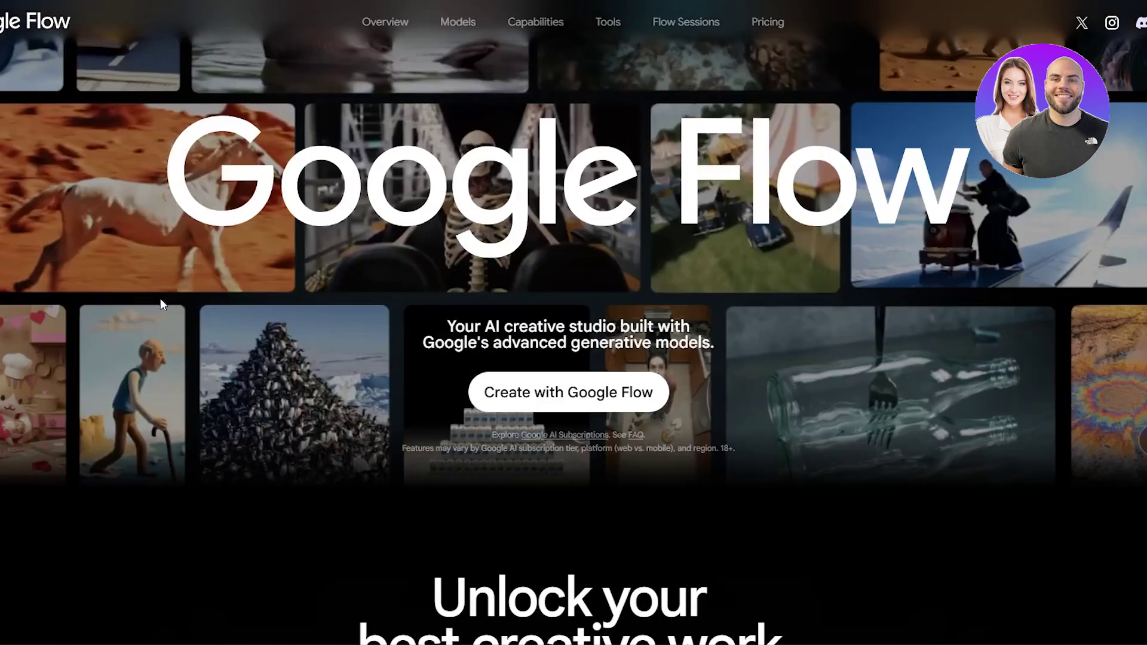
scroll(160, 299, "down", 2)
scroll(160, 299, "down", 2)
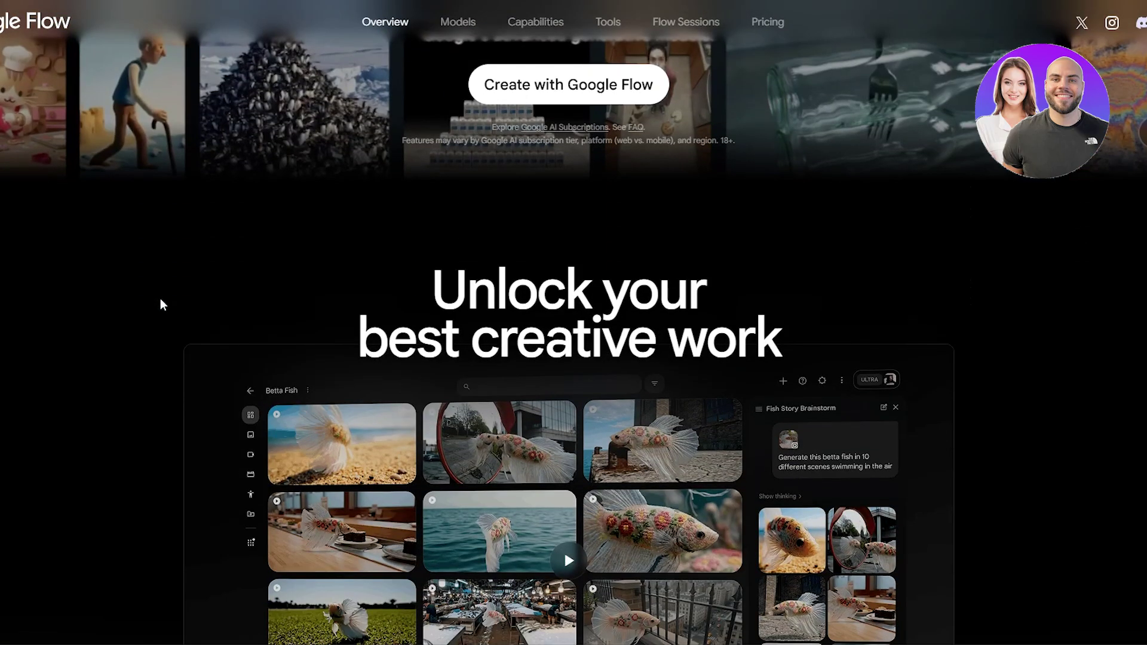
scroll(161, 299, "up", 6)
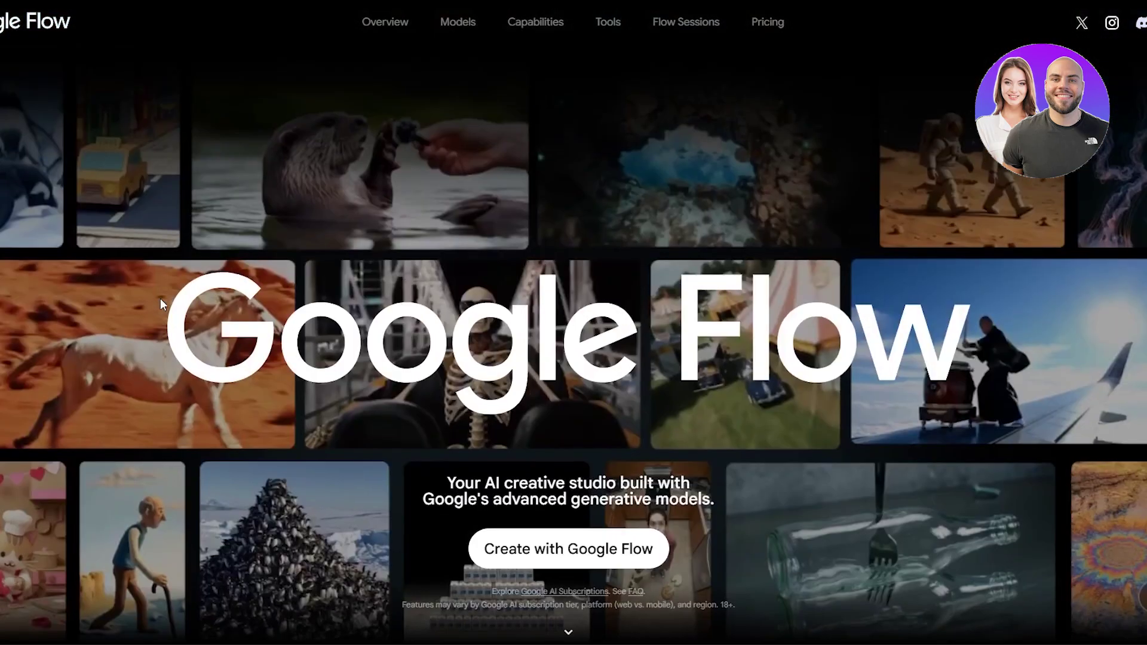
Step: Look through the landing page's overview, Our Models and Capabilities sections
scroll(160, 299, "down", 1)
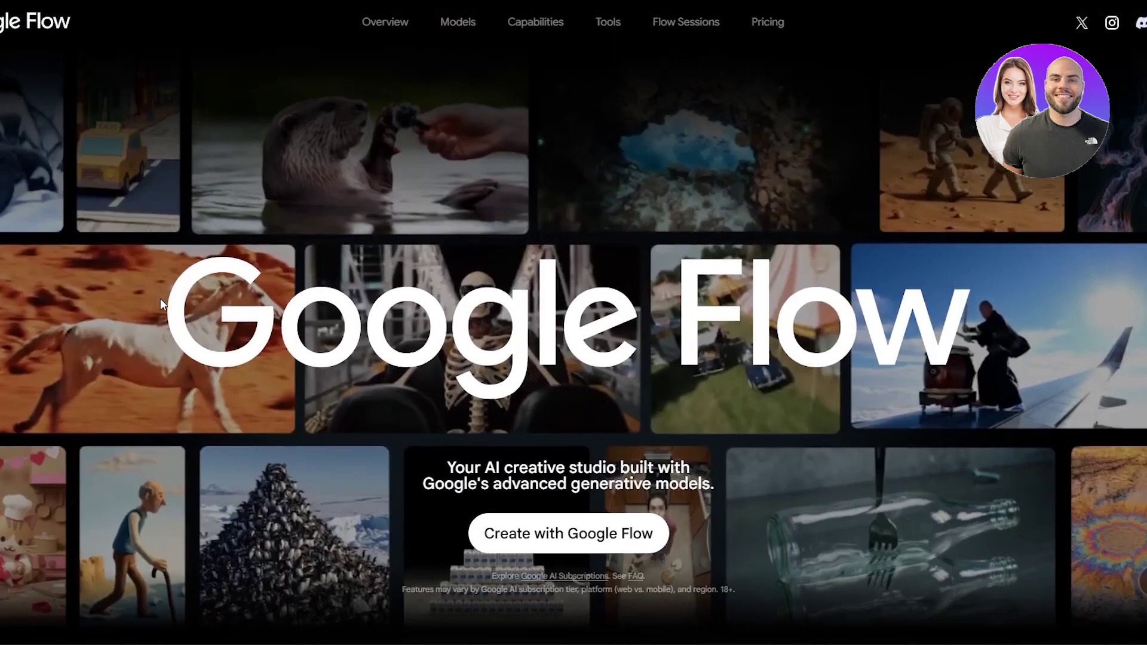
scroll(160, 299, "down", 7)
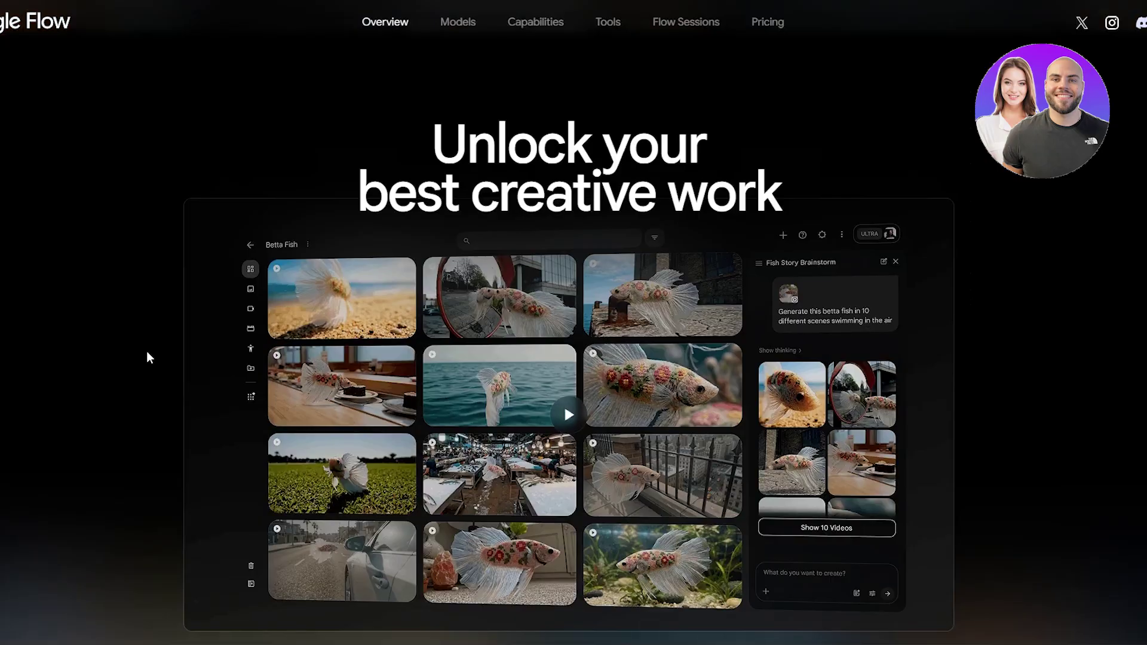
scroll(147, 353, "down", 4)
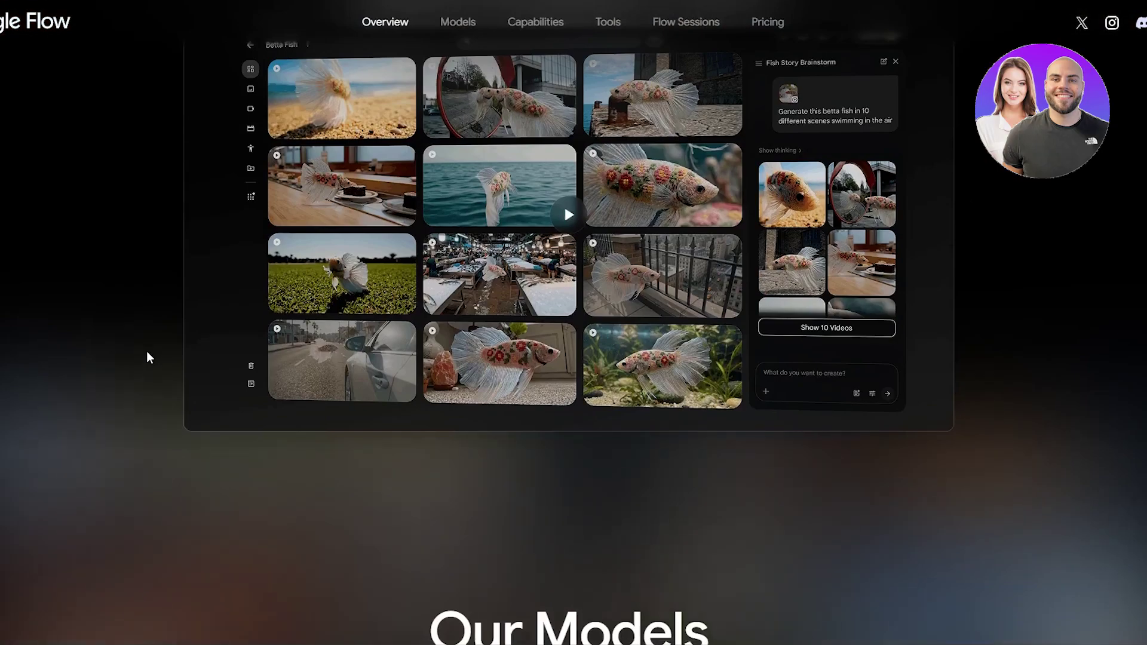
scroll(148, 352, "down", 3)
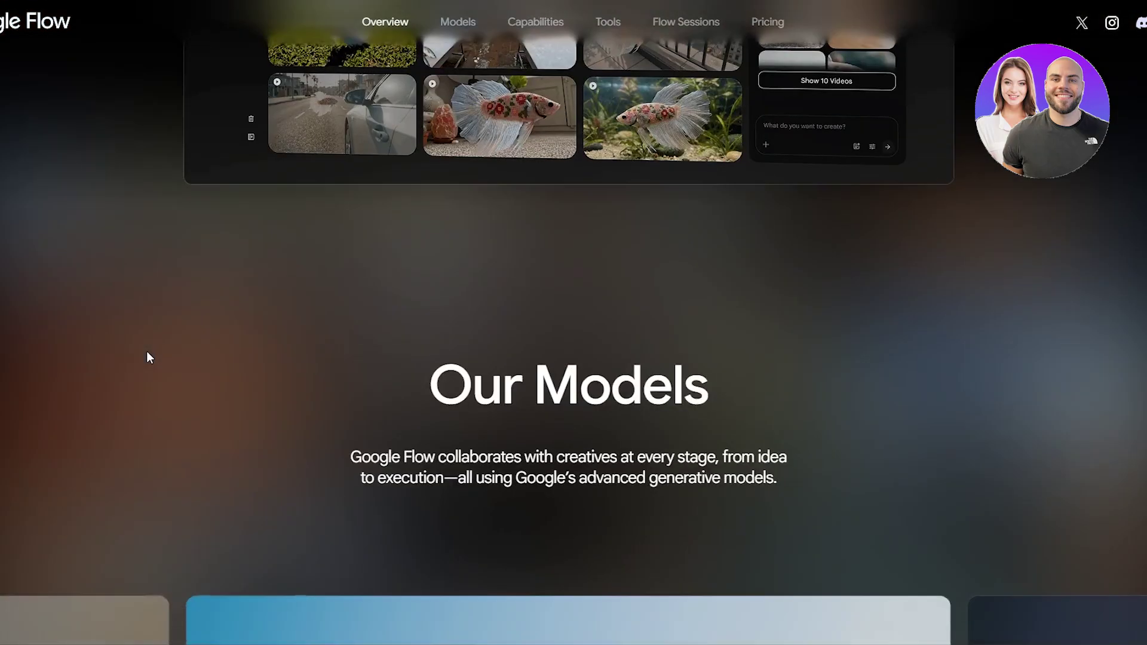
scroll(148, 353, "down", 4)
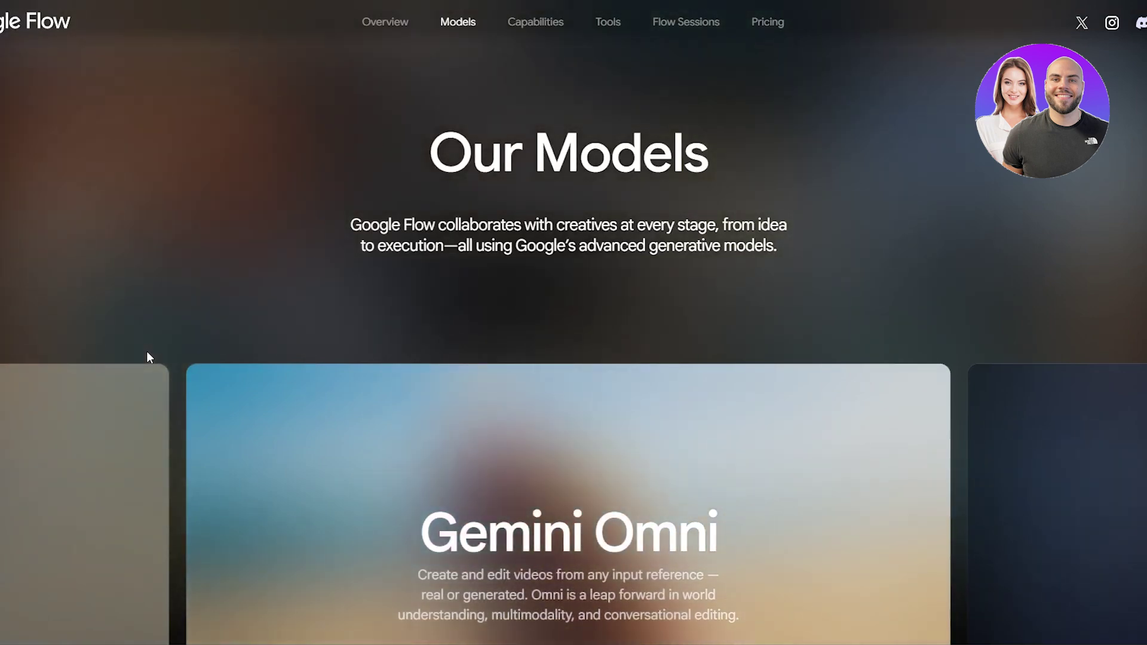
scroll(147, 353, "down", 3)
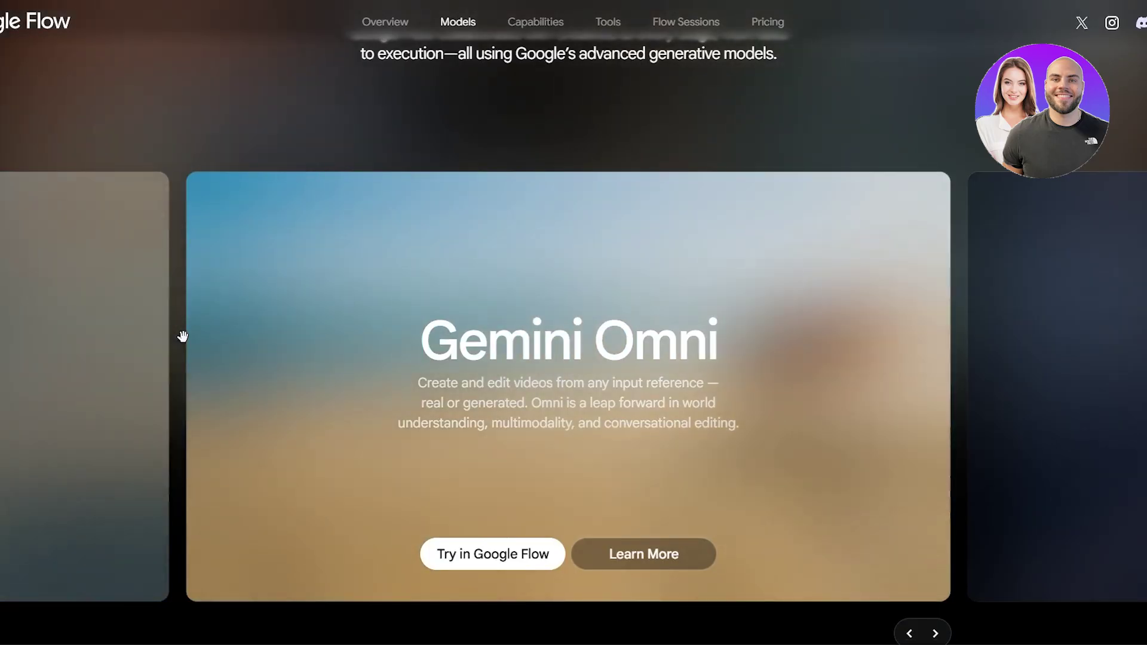
scroll(183, 337, "down", 10)
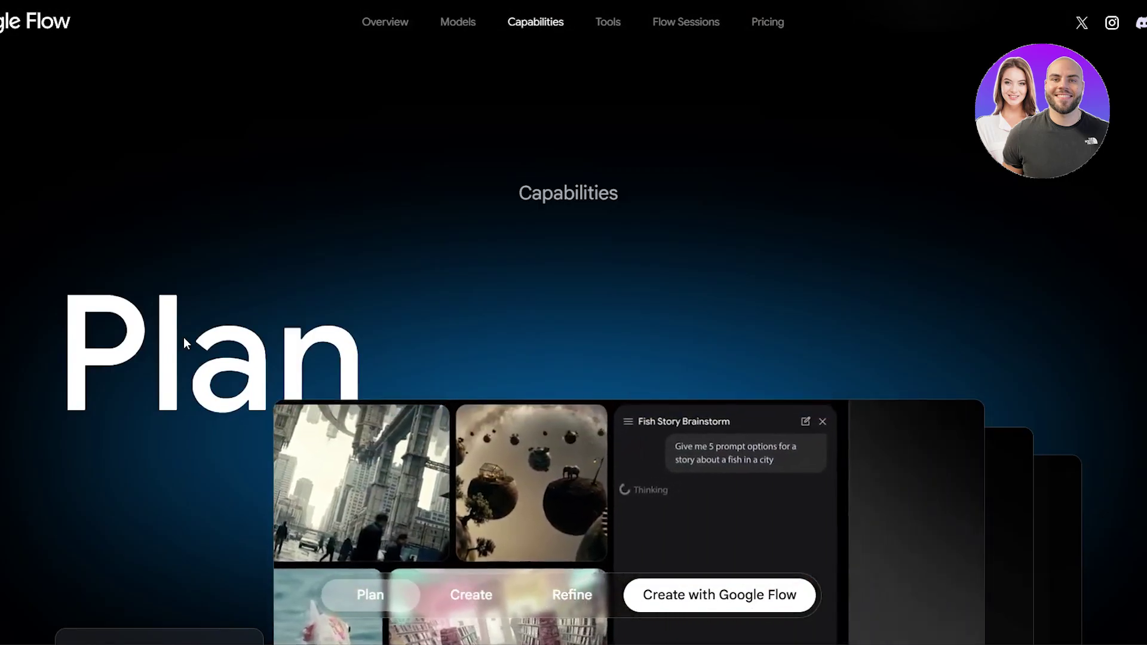
Step: Start creating with Google Flow from the landing page and sign in with one of the saved Google accounts
scroll(265, 284, "up", 1)
scroll(264, 283, "up", 15)
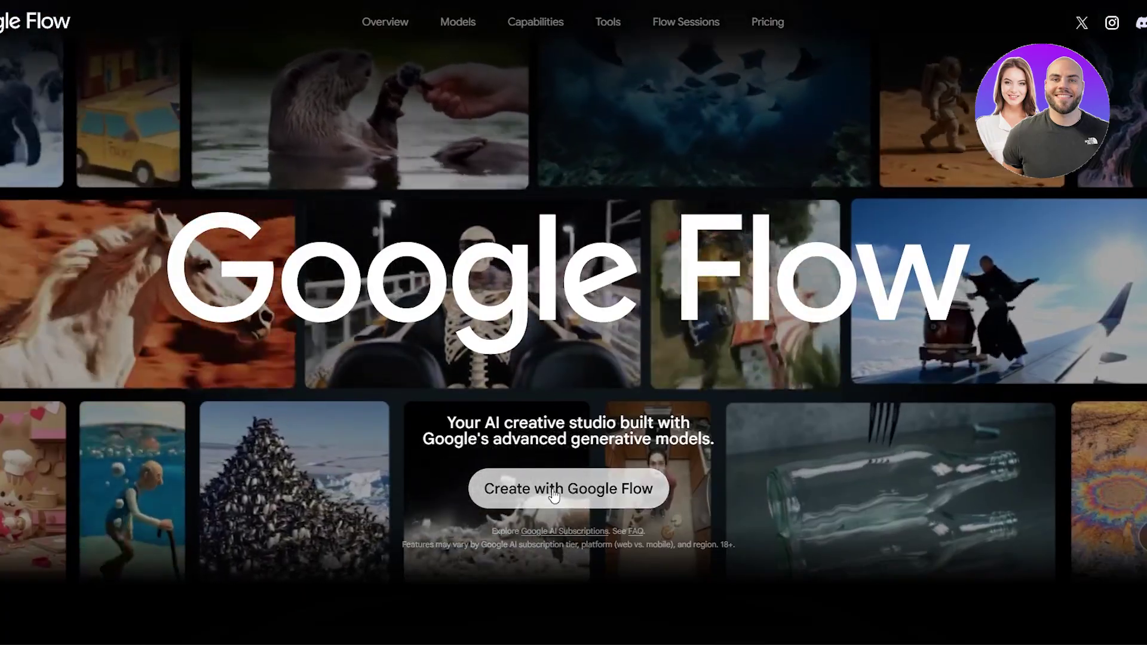
left_click(548, 489)
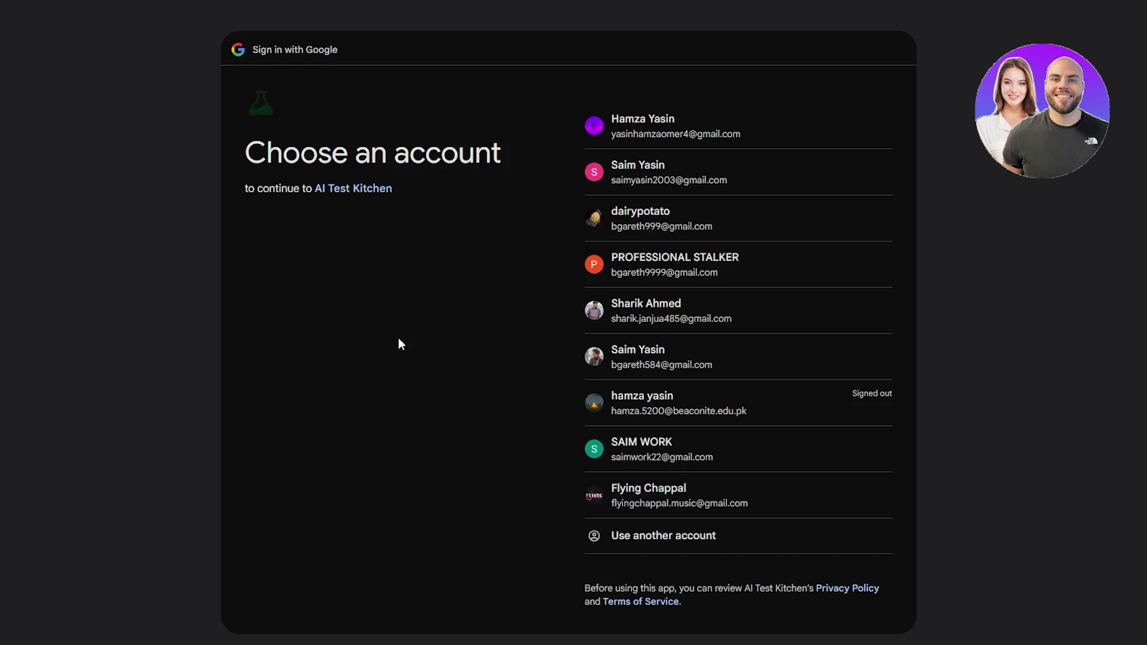
left_click(686, 225)
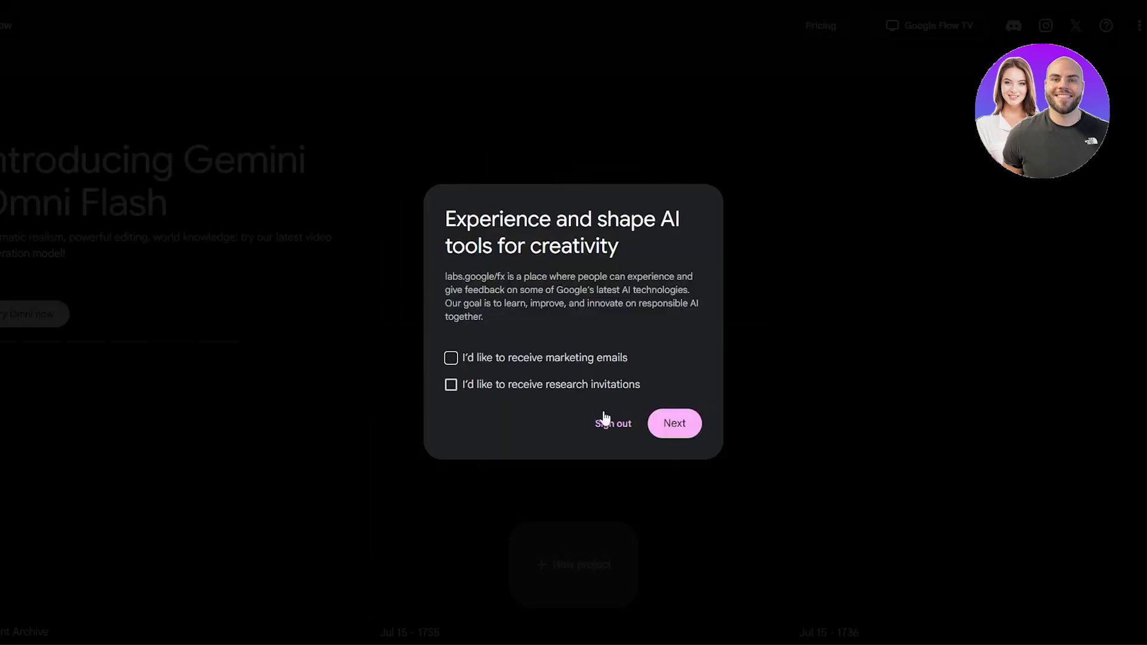
Step: Continue without opting into marketing emails or research invitations, and read through and accept the privacy policy
left_click(668, 423)
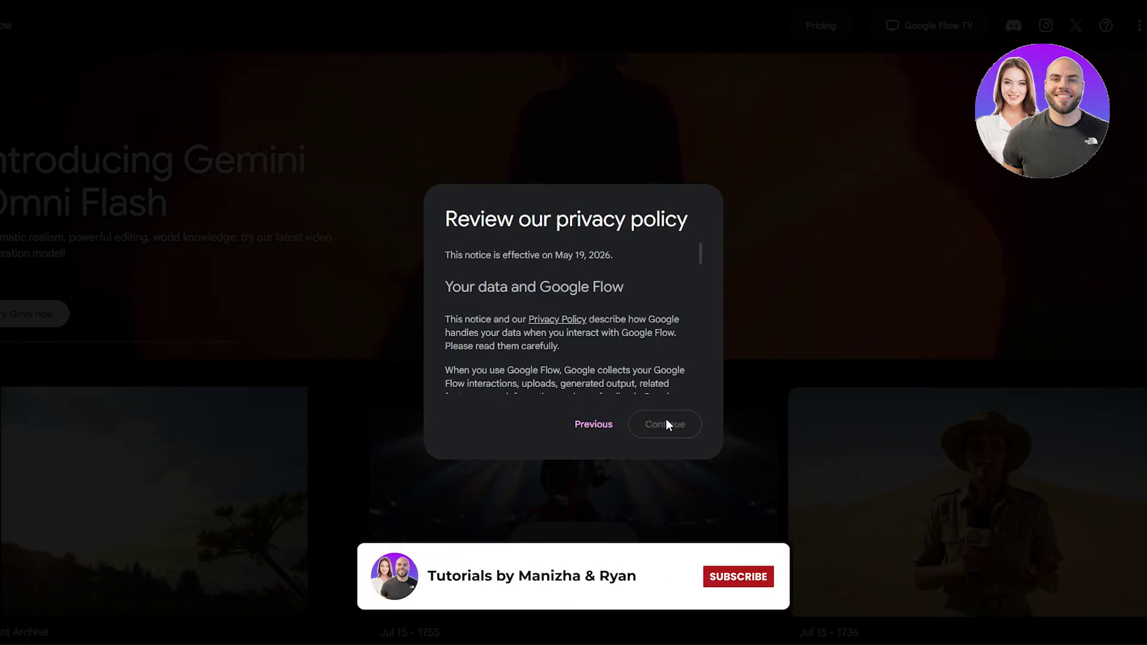
scroll(546, 298, "down", 5)
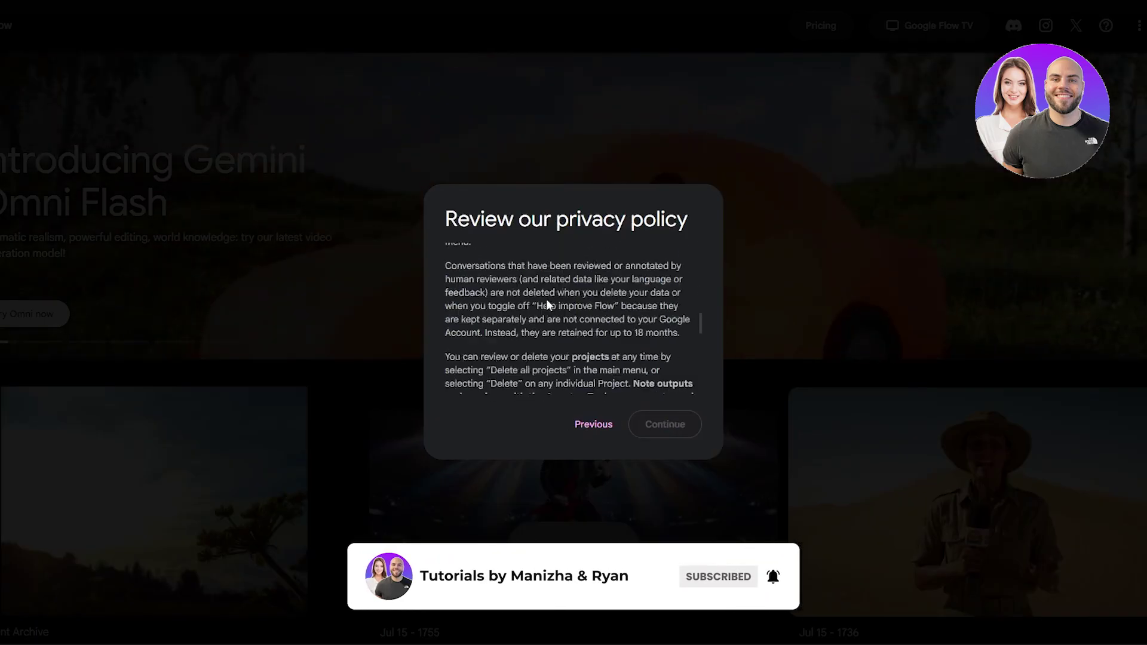
scroll(547, 305, "down", 5)
left_click(677, 431)
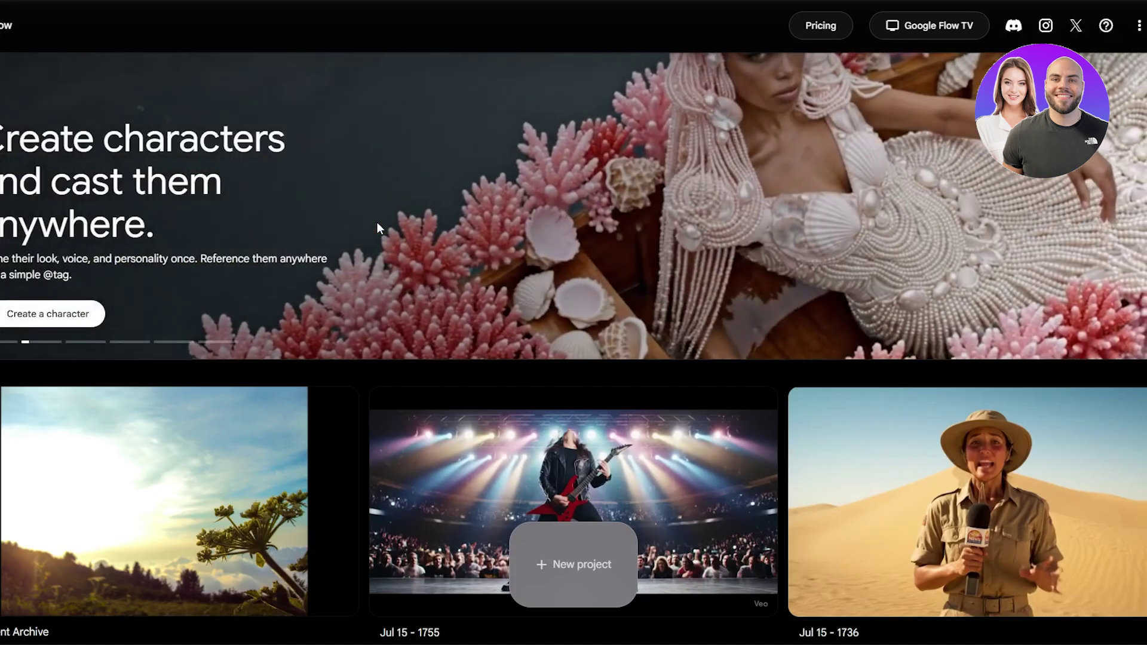
Step: Create a new project from the projects overview and dismiss the changelog window
scroll(377, 227, "down", 3)
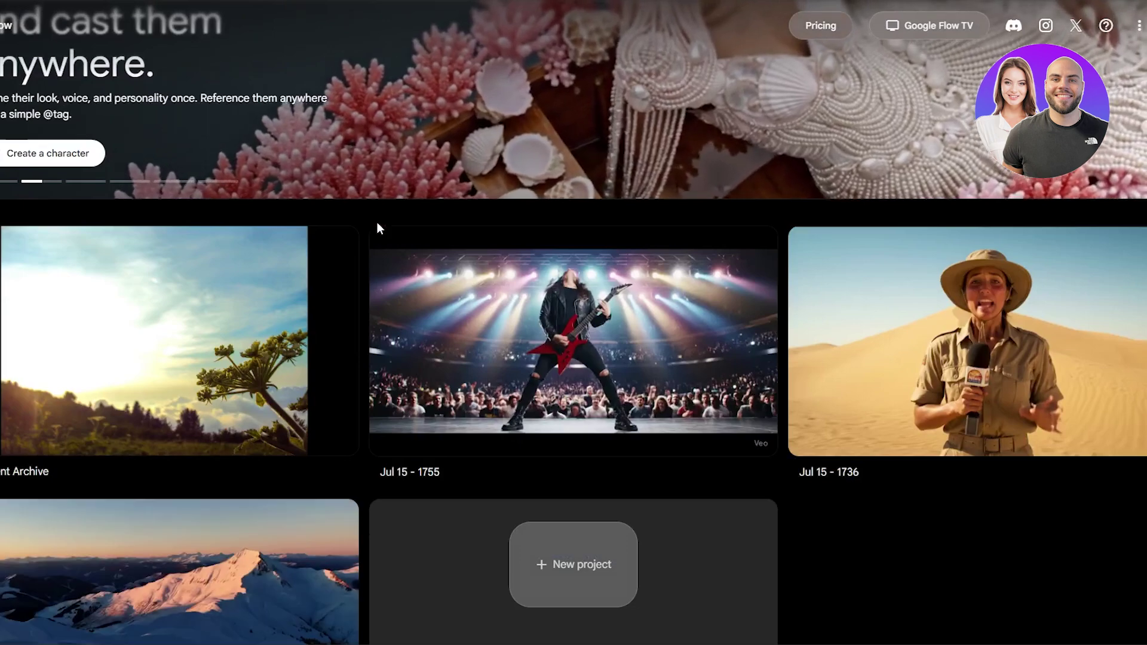
scroll(378, 227, "down", 2)
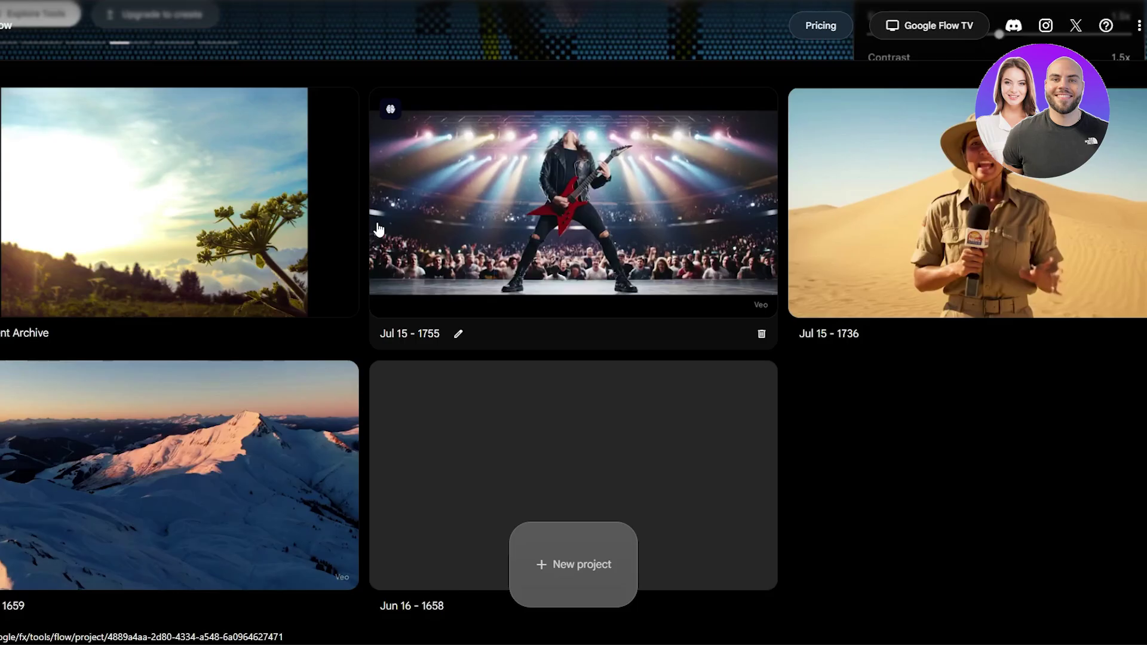
scroll(378, 229, "down", 3)
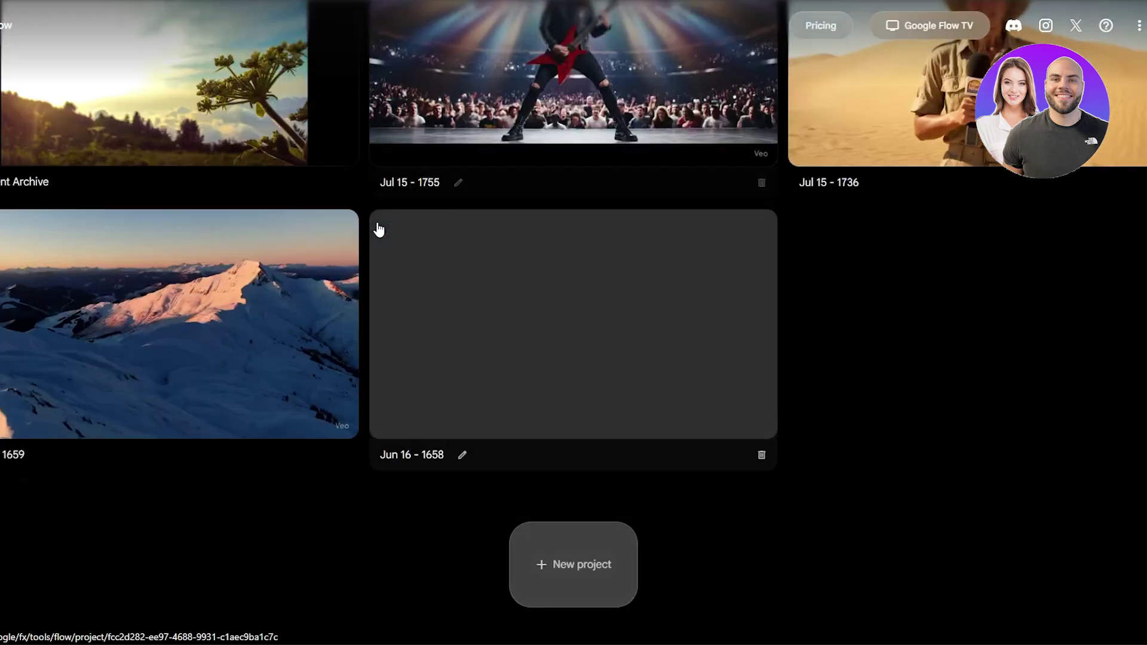
scroll(378, 229, "up", 7)
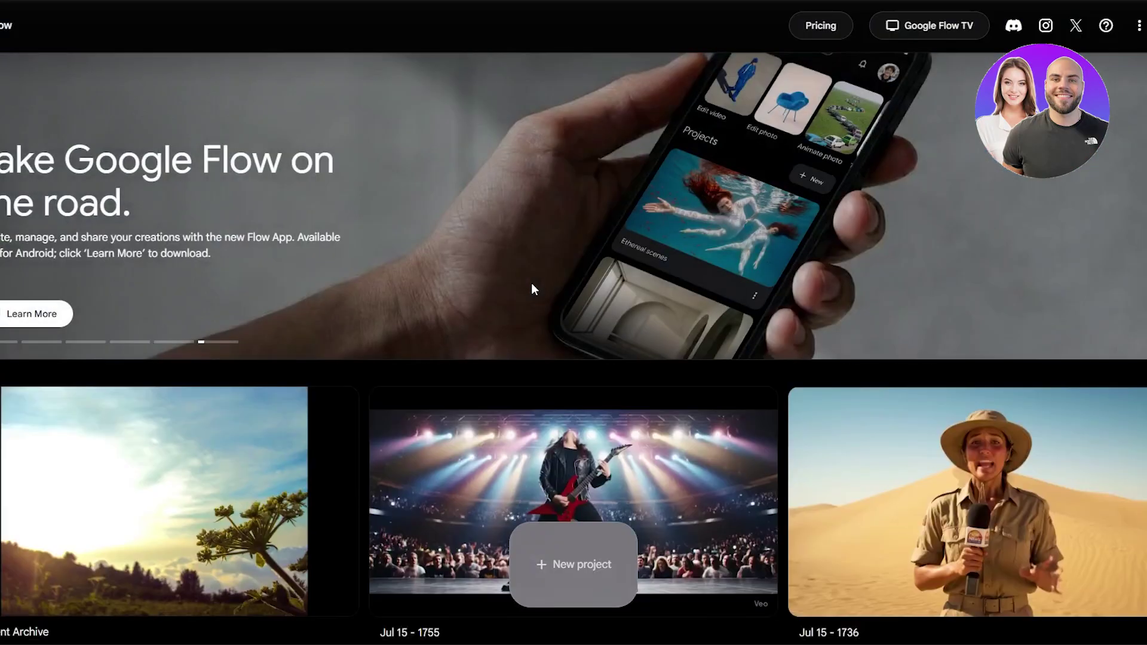
left_click(590, 576)
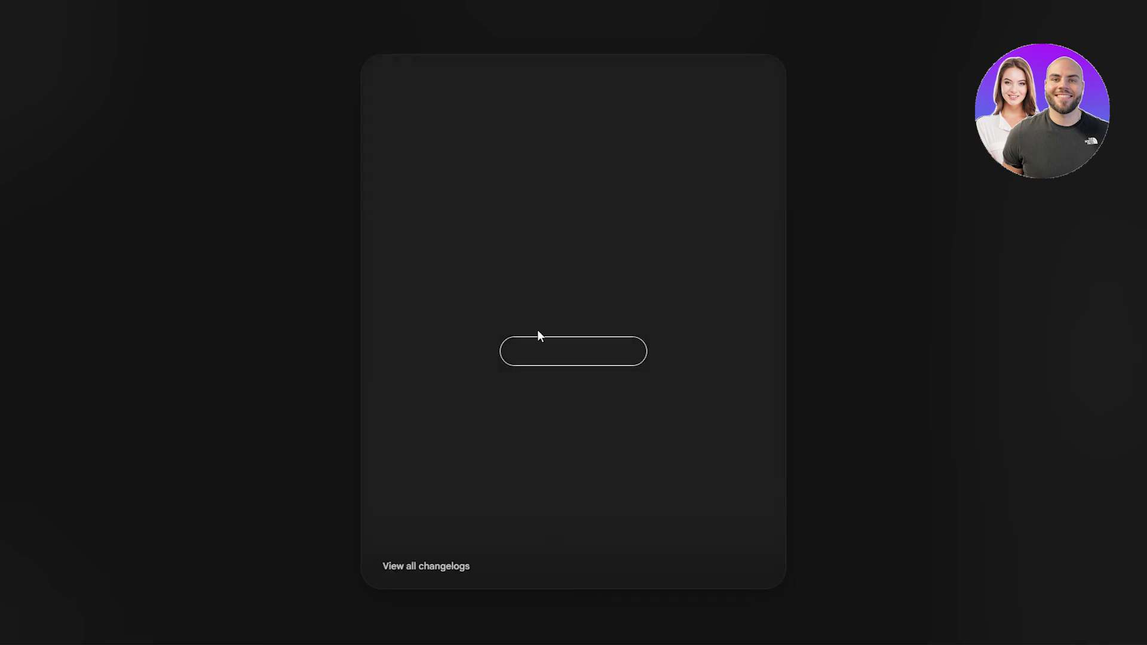
left_click(852, 316)
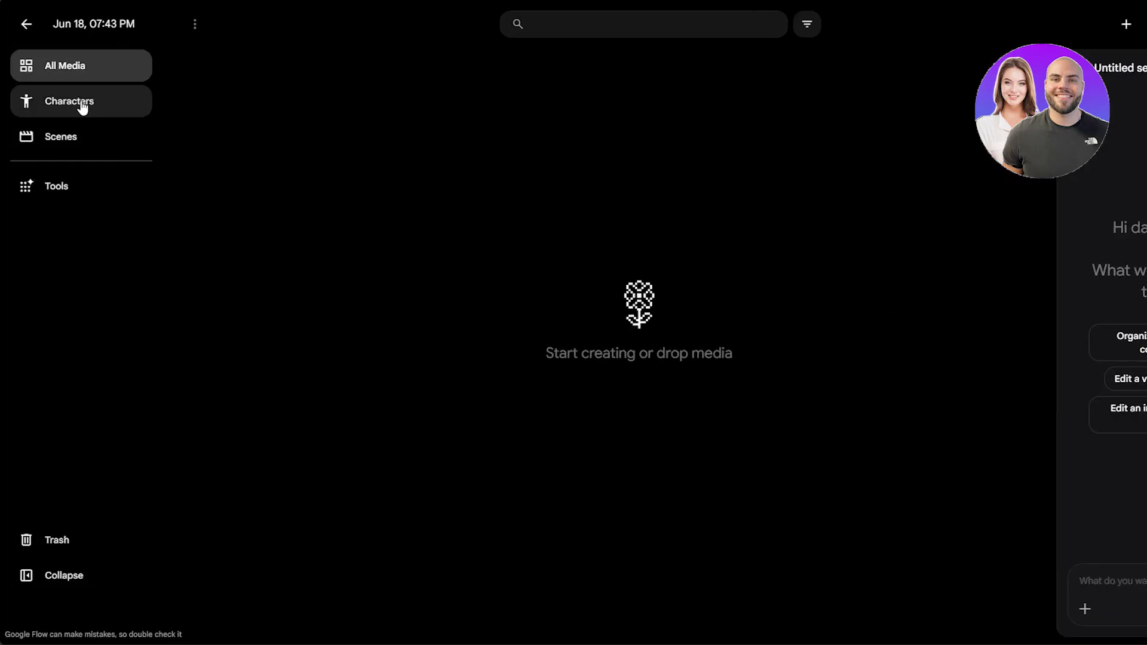
Step: Open the project's Tools page and compare the Discover collection with My Tools
left_click(69, 181)
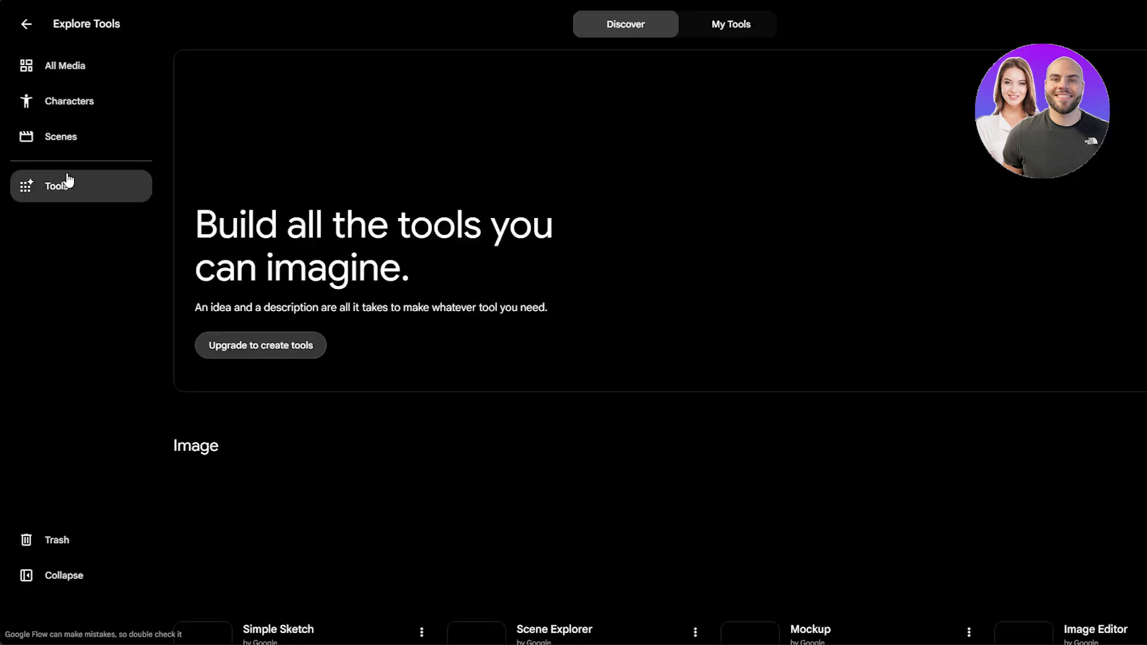
scroll(490, 352, "down", 5)
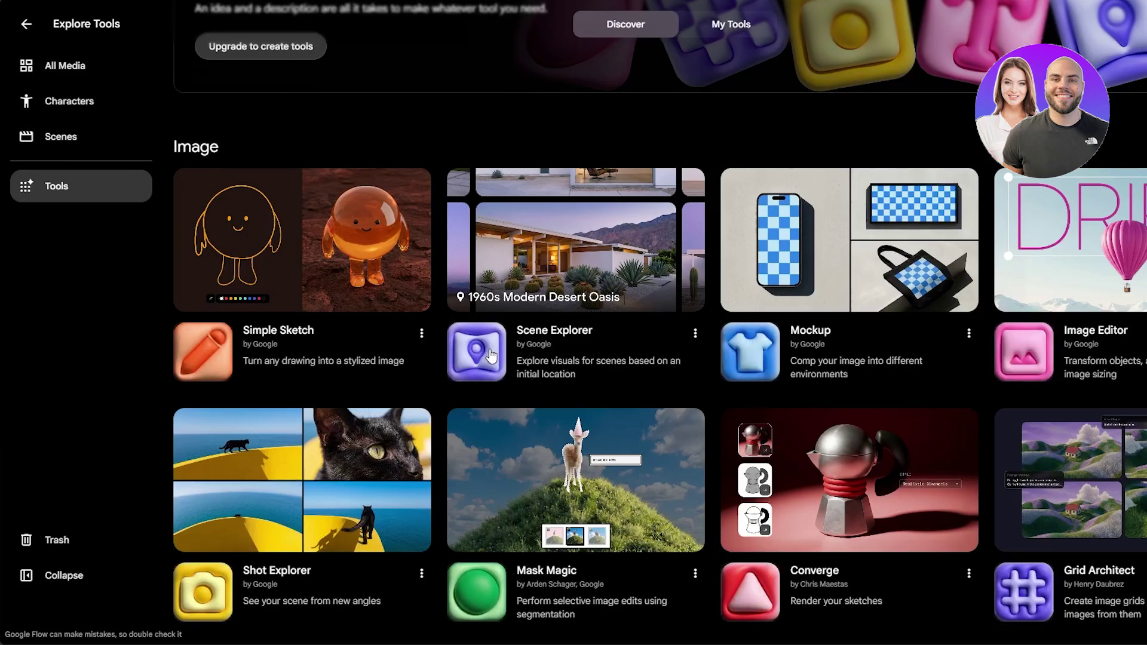
scroll(469, 173, "up", 5)
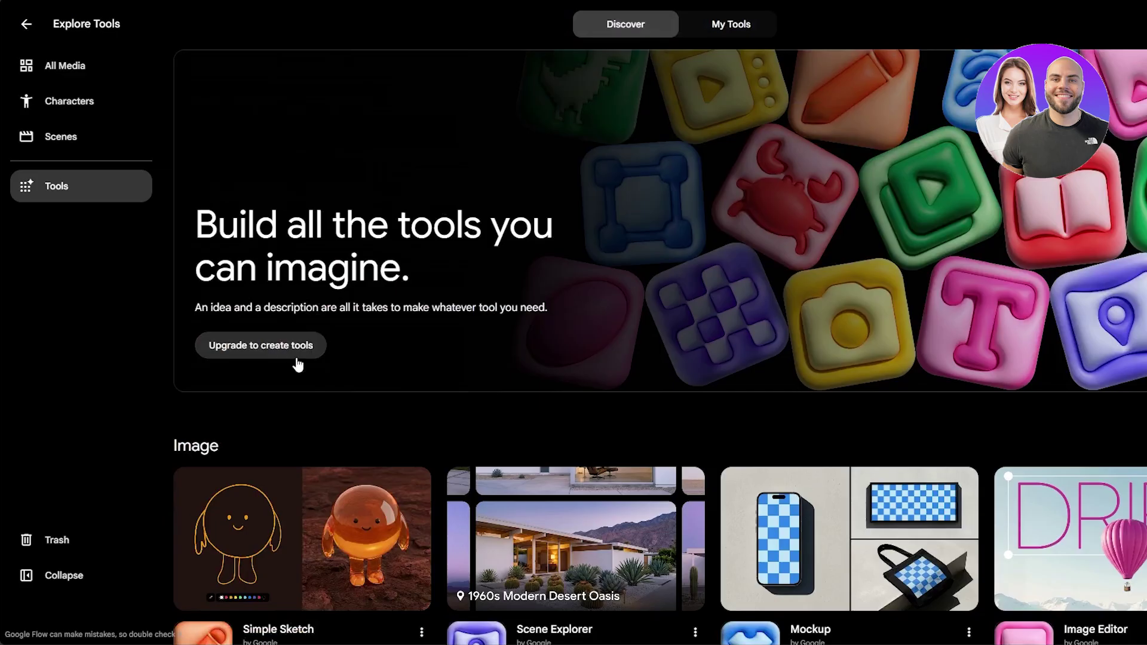
left_click(721, 30)
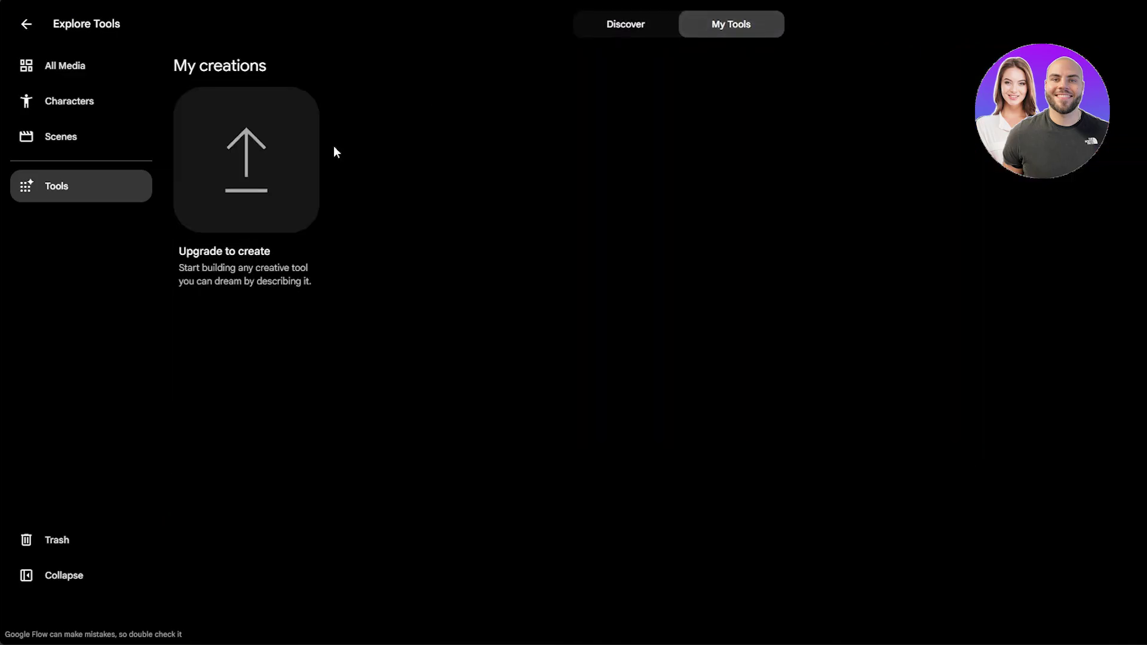
left_click(620, 26)
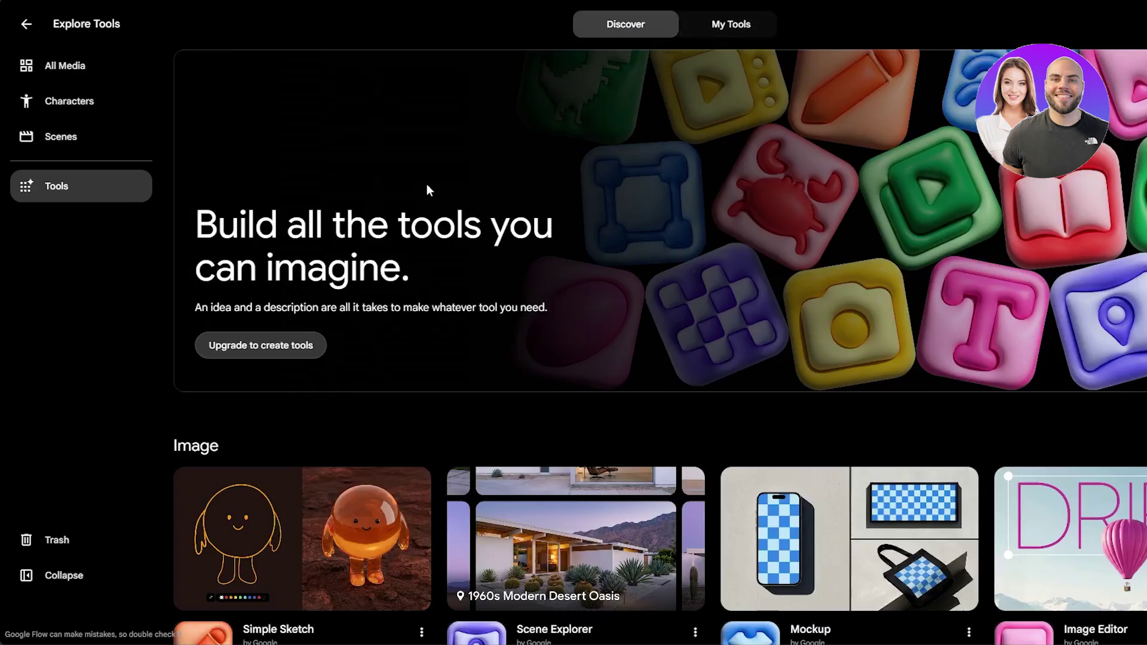
Step: Browse the Image, Video and Prompting tools in the Discover collection
scroll(439, 384, "down", 5)
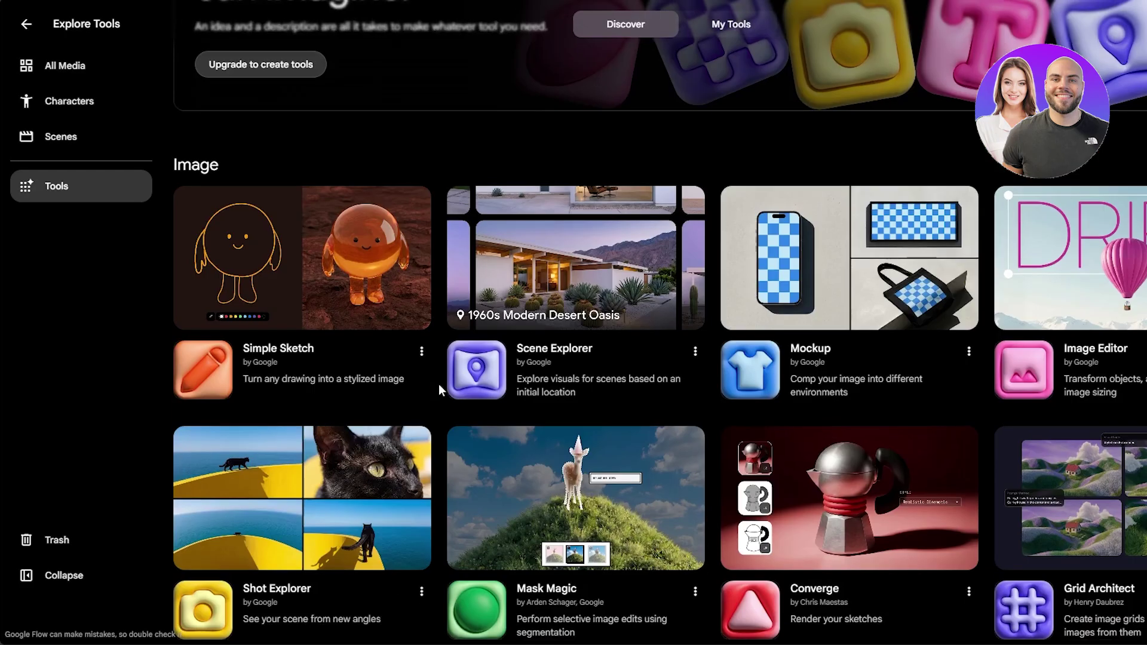
scroll(439, 390, "down", 2)
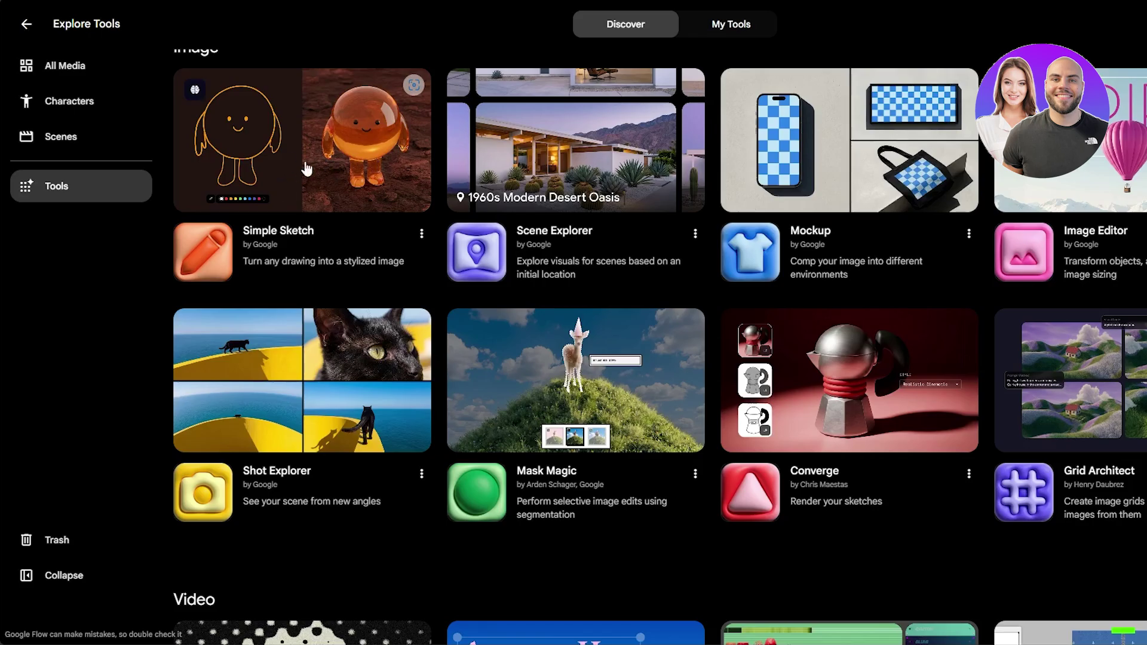
scroll(511, 398, "down", 7)
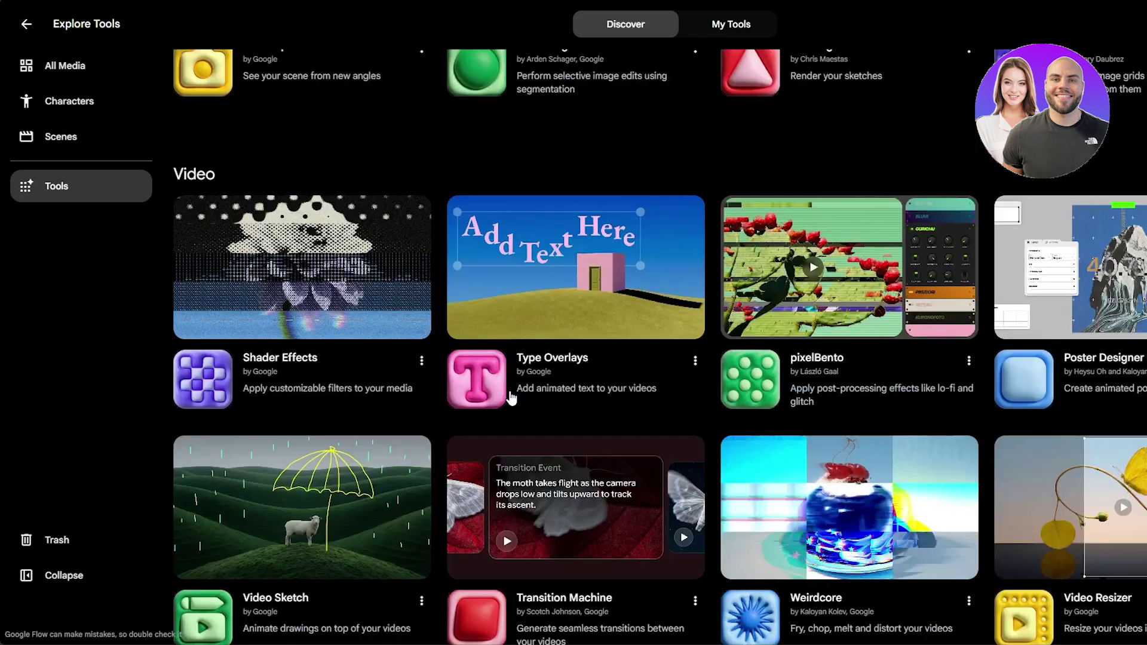
scroll(423, 134, "up", 11)
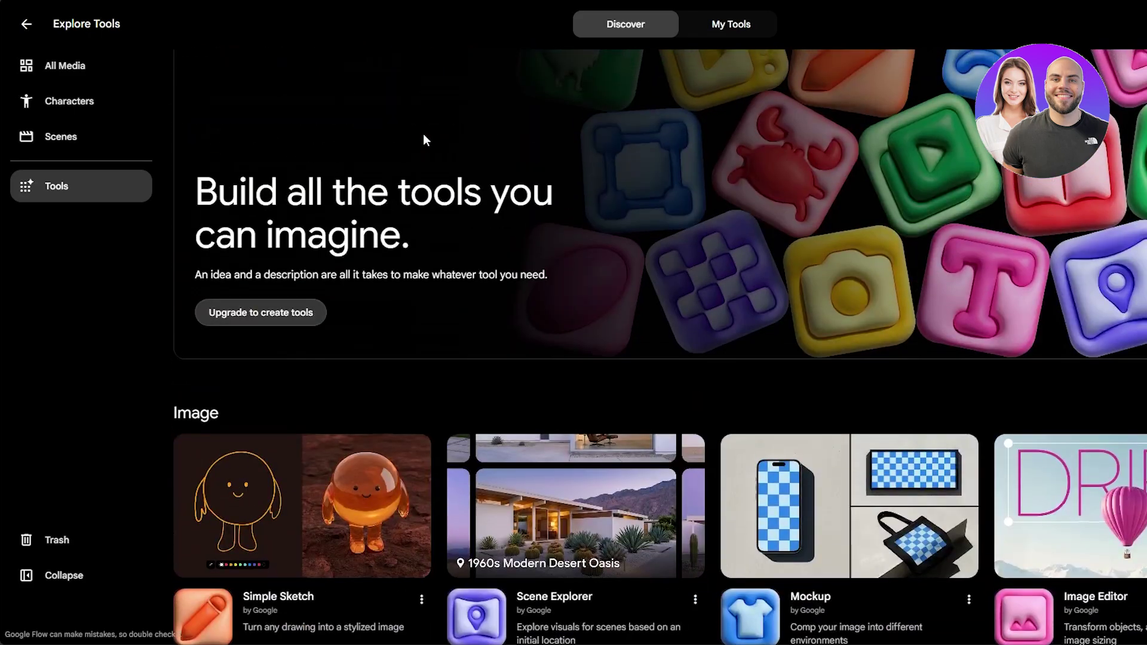
scroll(424, 134, "down", 5)
scroll(713, 127, "down", 11)
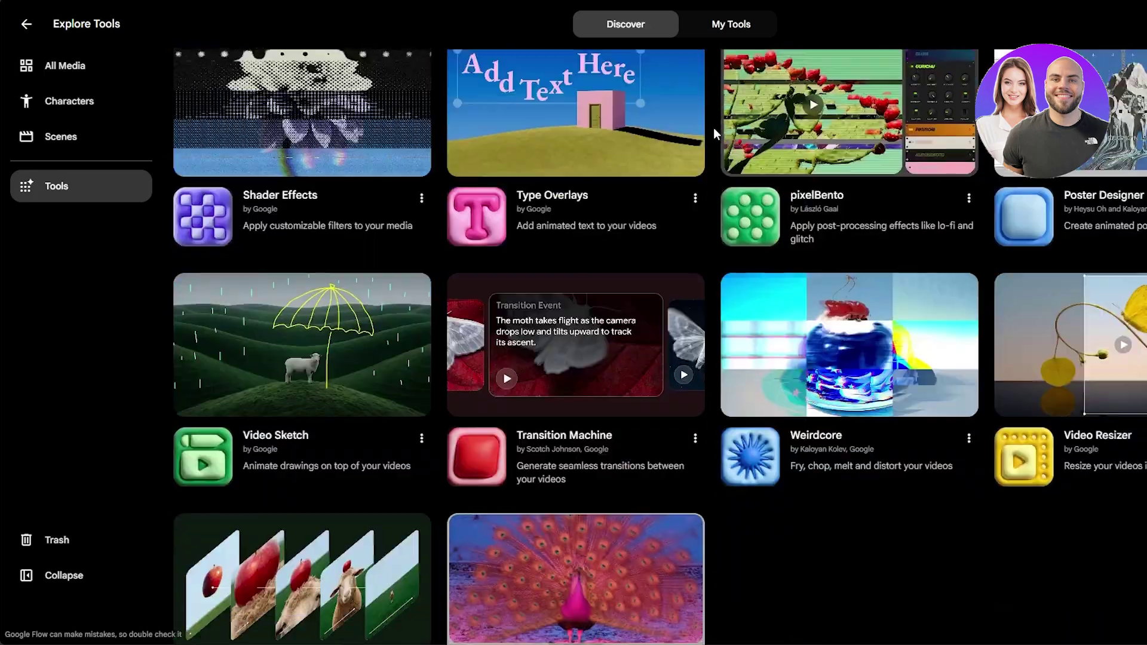
scroll(713, 127, "down", 10)
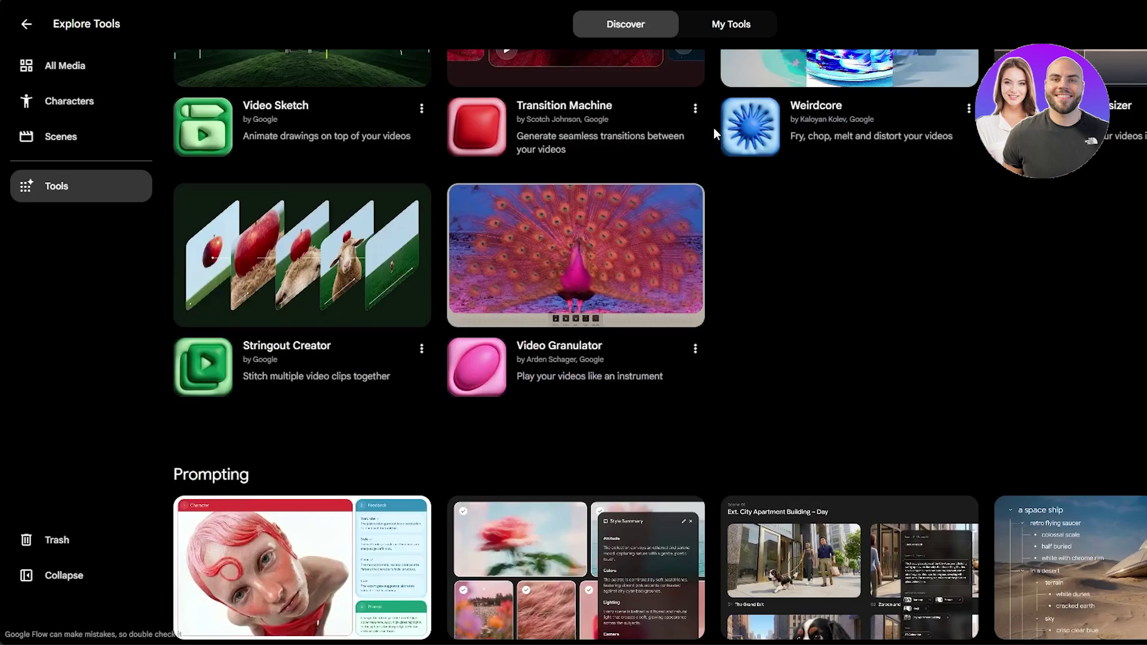
scroll(714, 127, "down", 6)
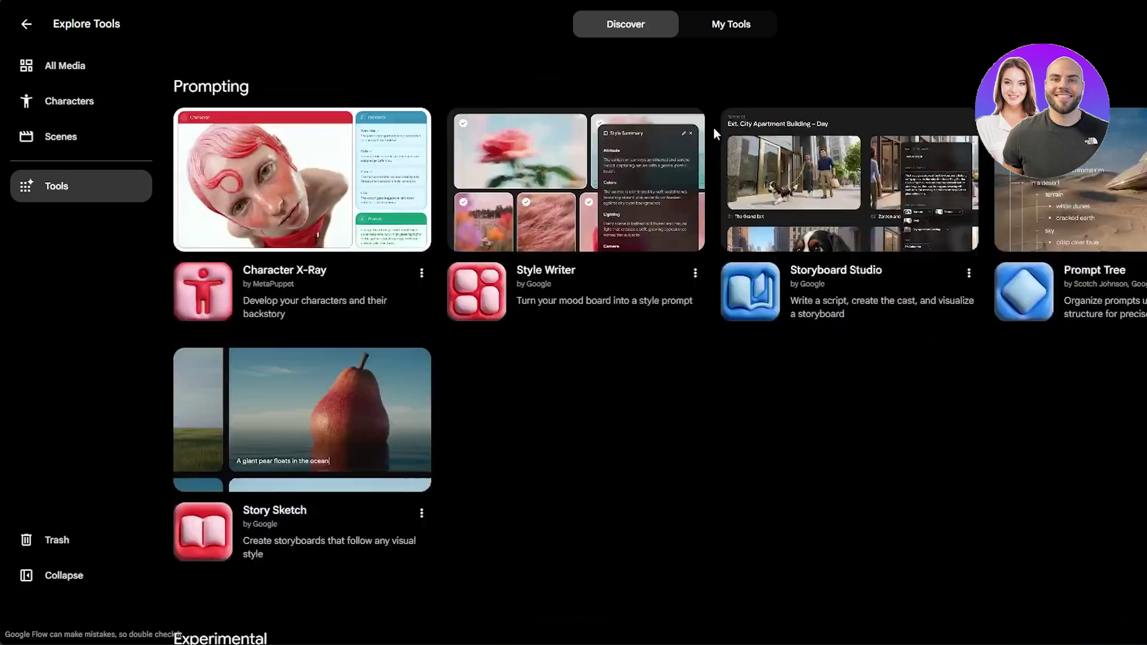
scroll(714, 127, "up", 20)
scroll(714, 128, "up", 9)
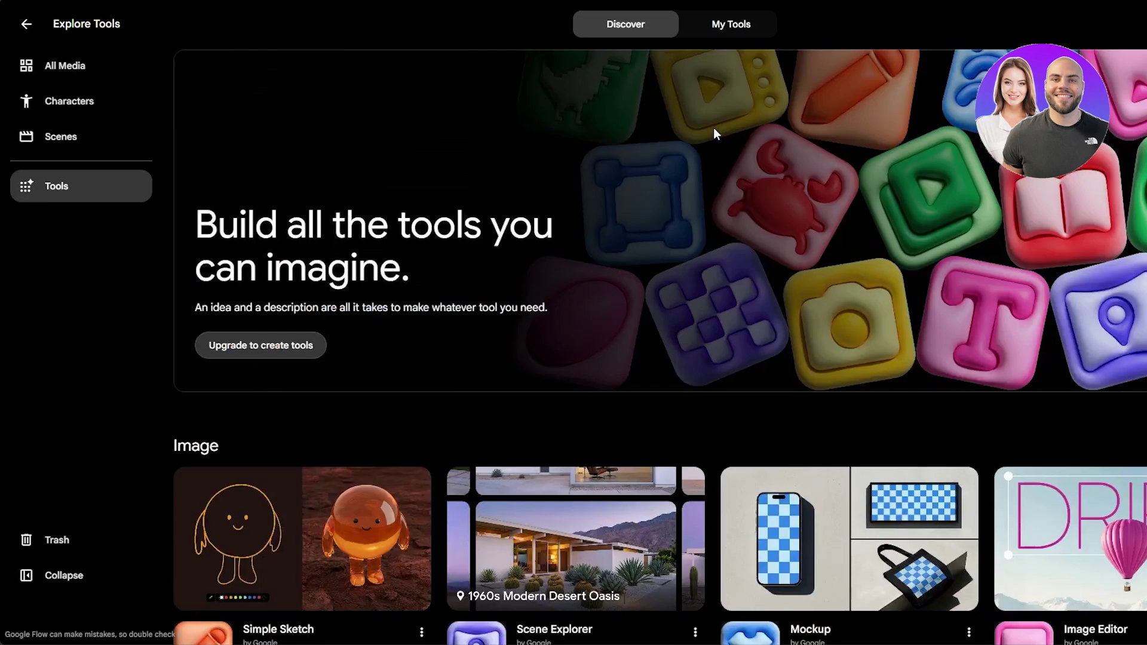
Step: Generate a new character from The Wildcard sample prompt using Nano Banana 2
left_click(66, 108)
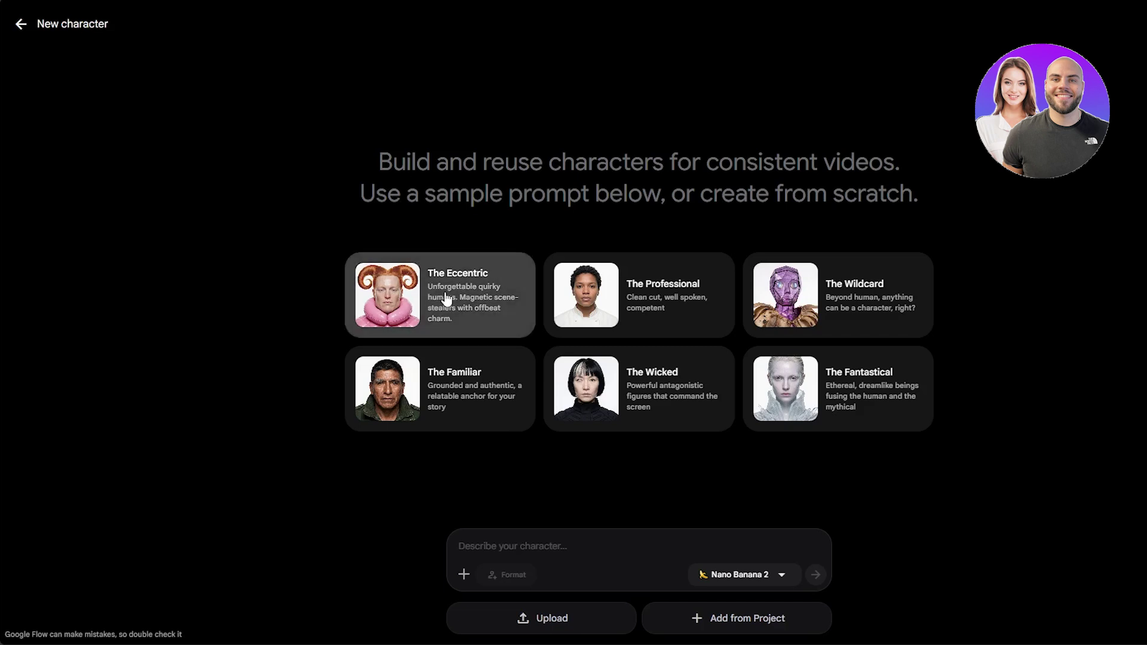
left_click(825, 287)
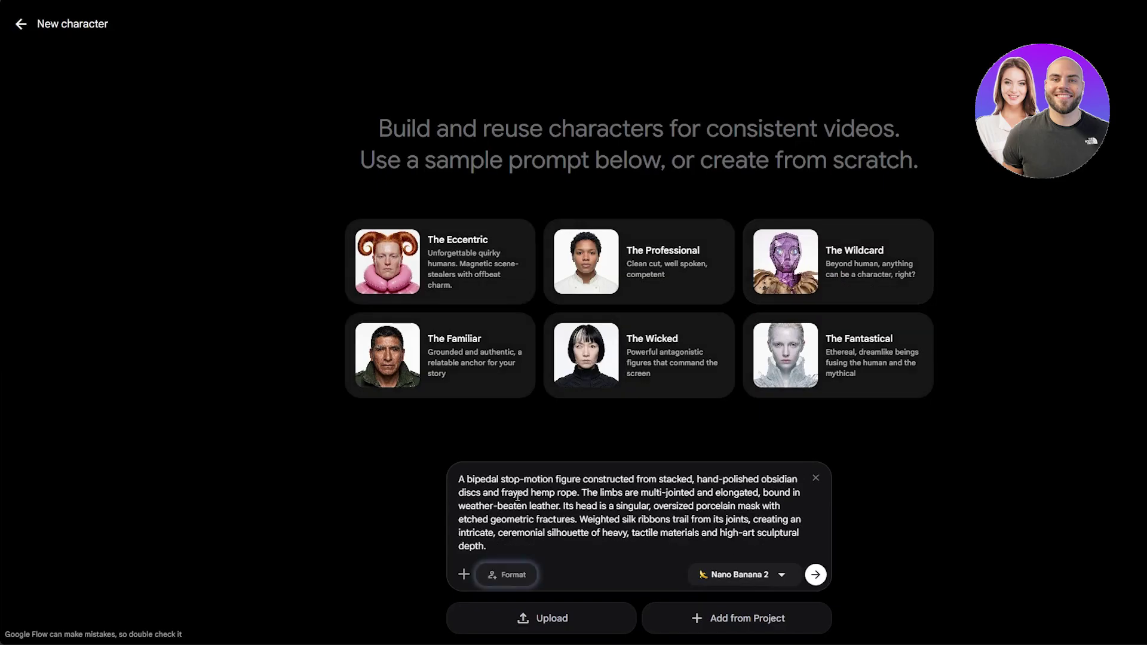
left_click(816, 575)
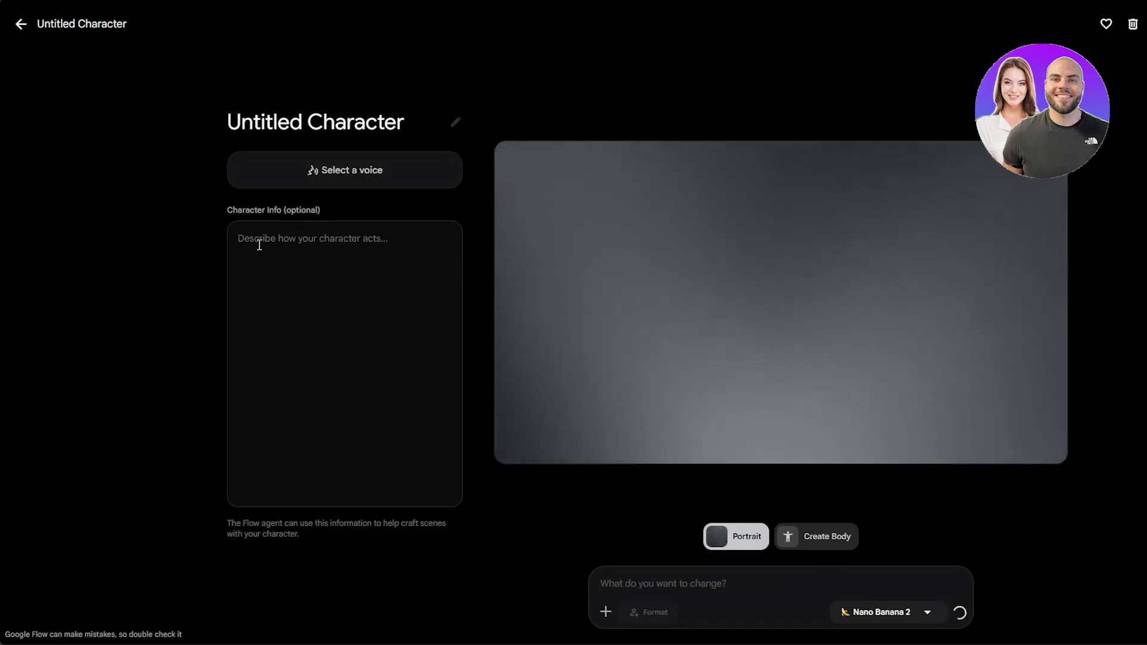
Step: Add the male, firm, mid-low pitch voice Orus to the untitled character
left_click(254, 243)
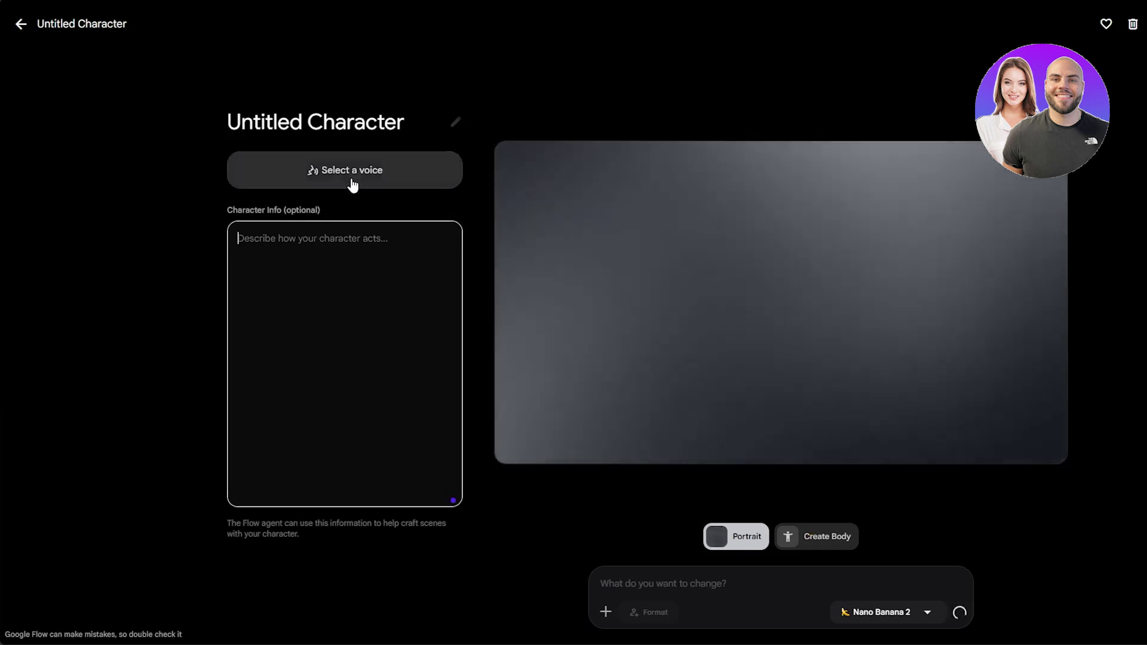
left_click(351, 180)
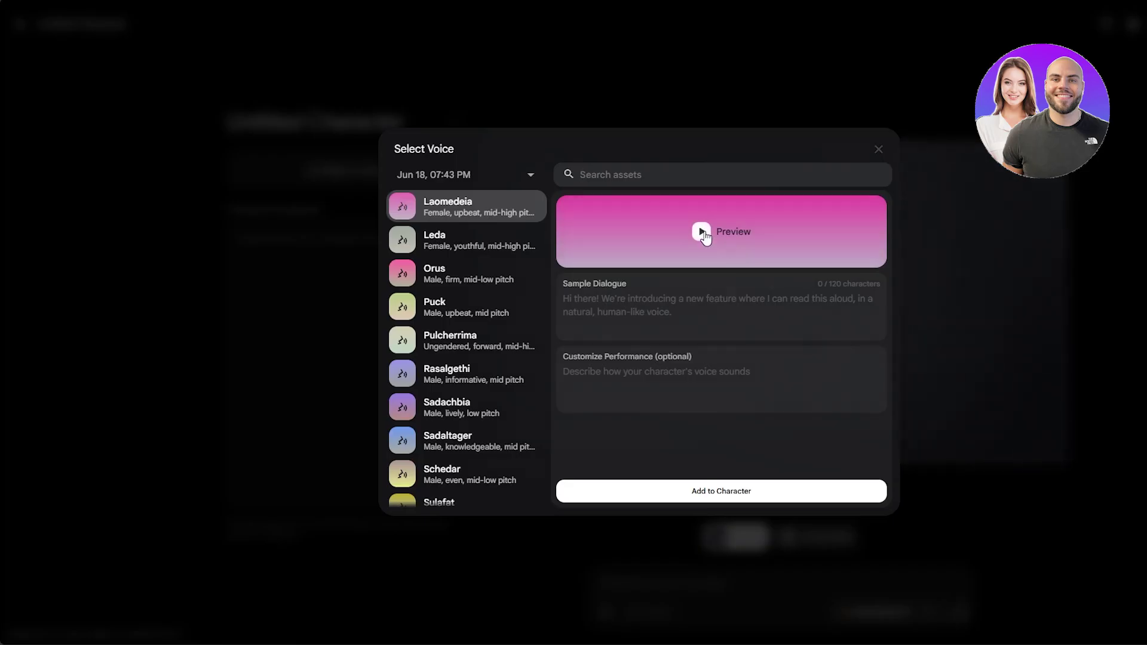
left_click(483, 286)
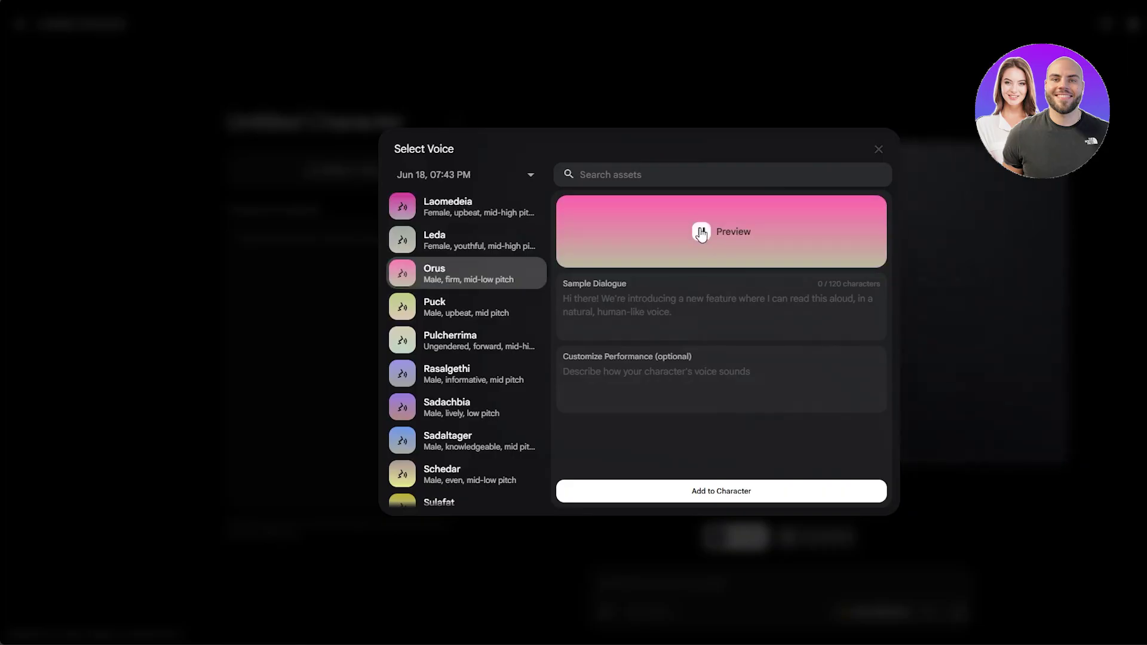
left_click(725, 493)
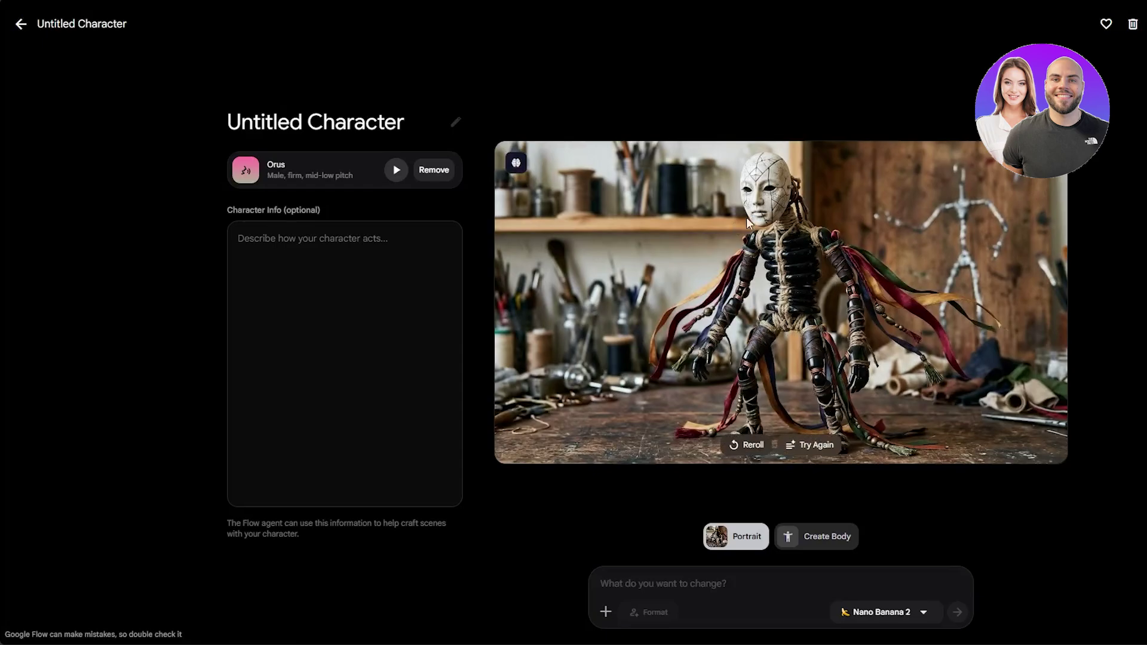
left_click(684, 584)
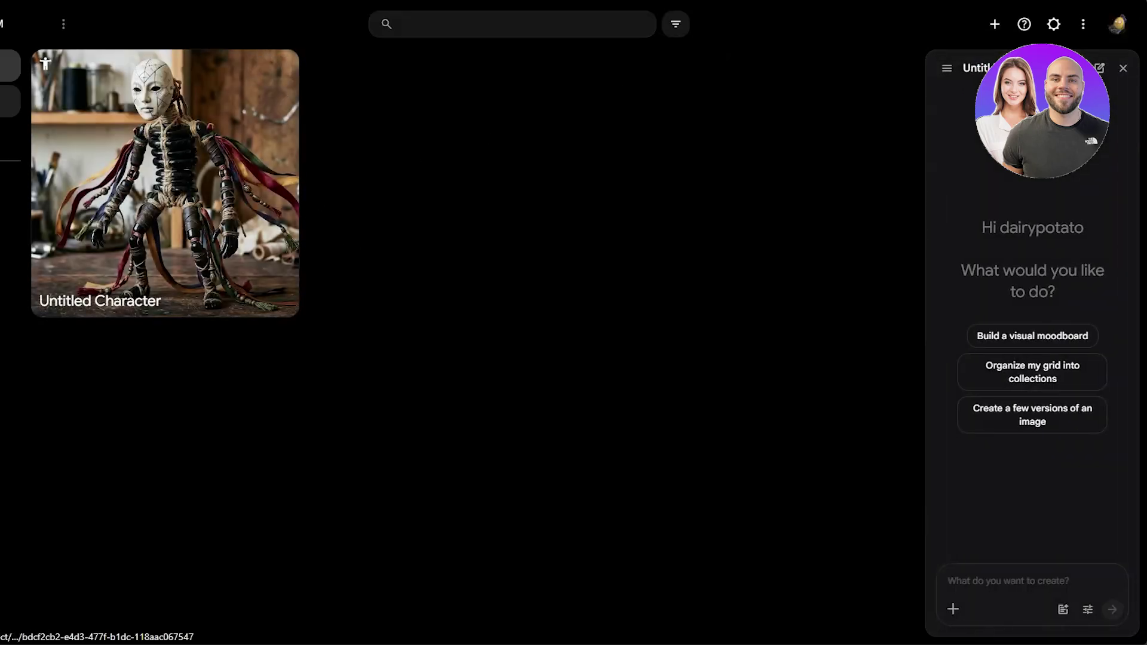
Step: Open the project's Scenes and ask the agent to build a visual moodboard using its suggested prompt
left_click(72, 133)
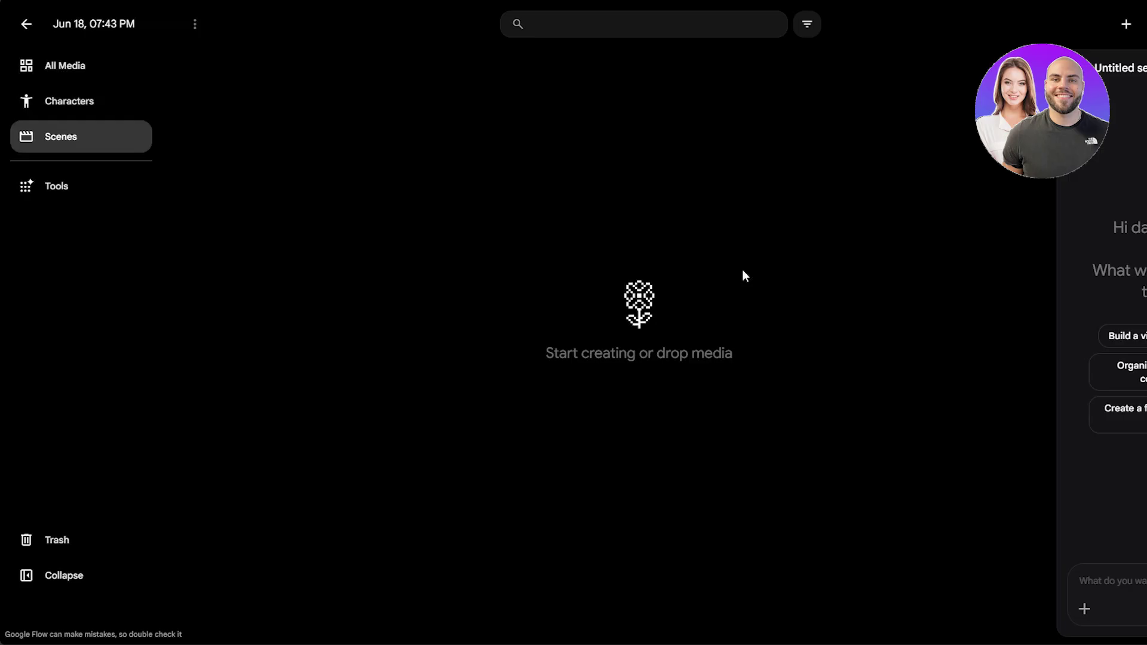
left_click(1143, 580)
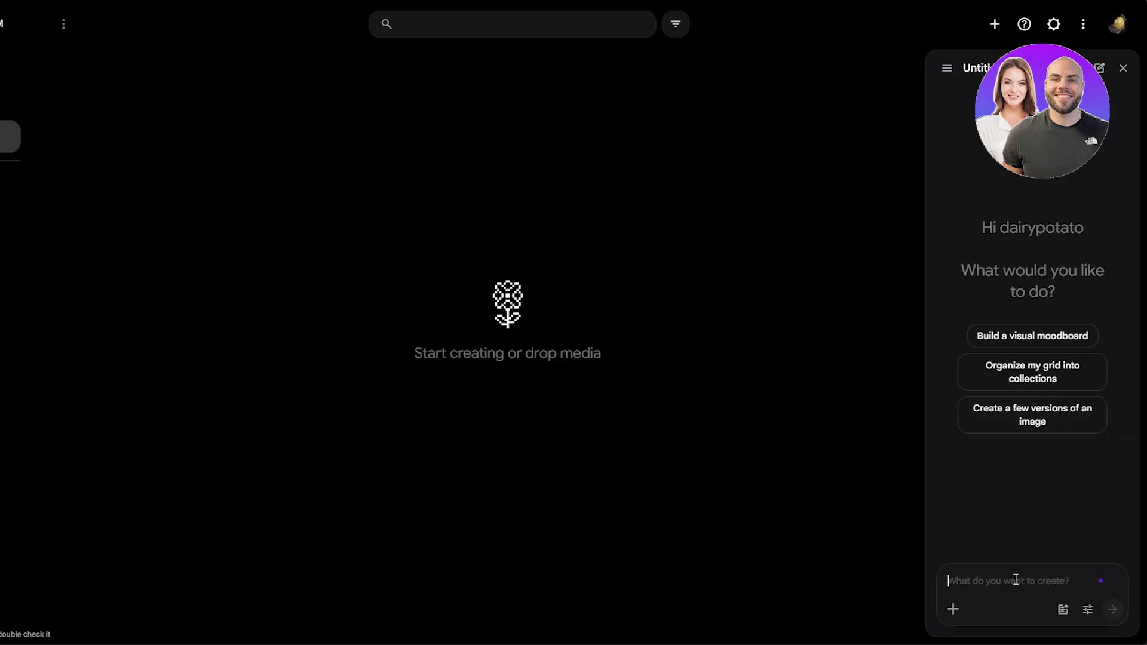
left_click(1021, 336)
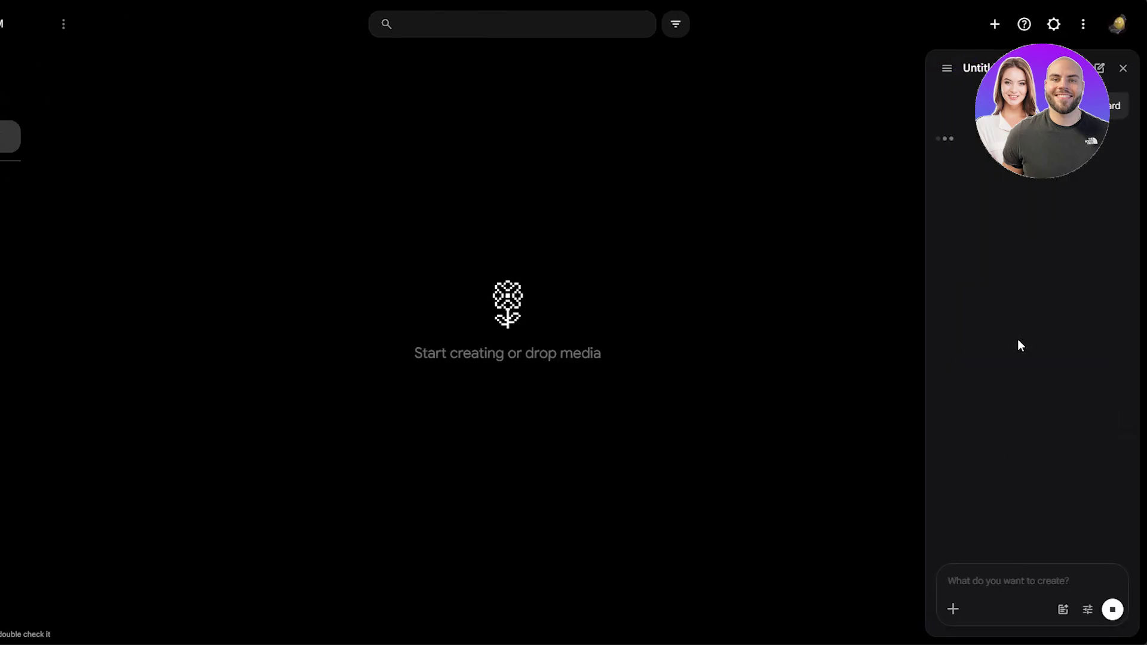